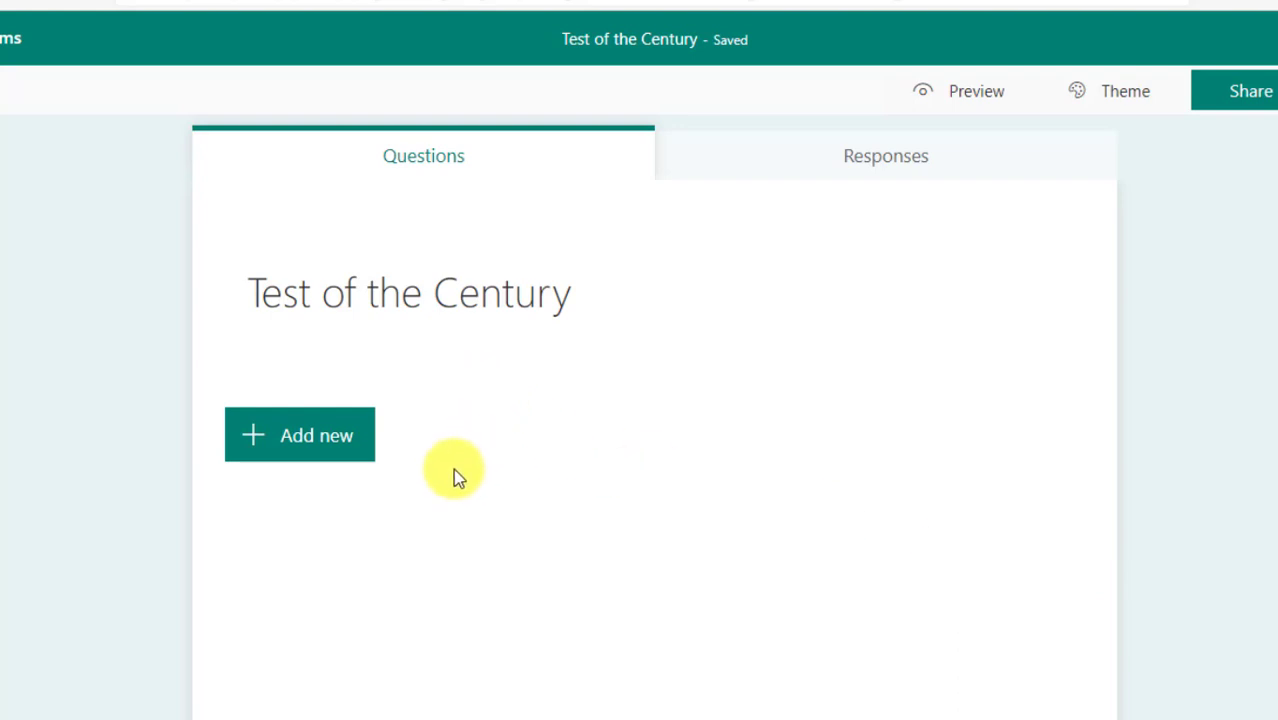
- Add a Choice question worded 'Which of the following are even numbers?'
left_click(284, 458)
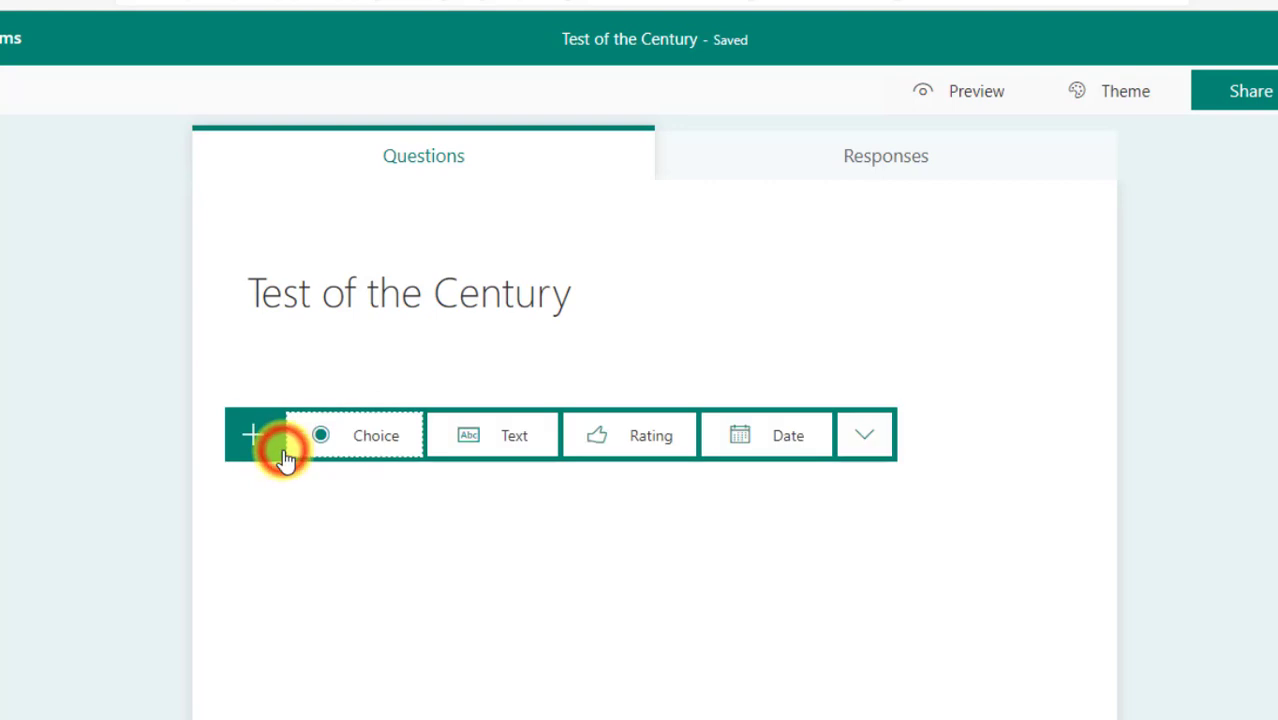
left_click(370, 458)
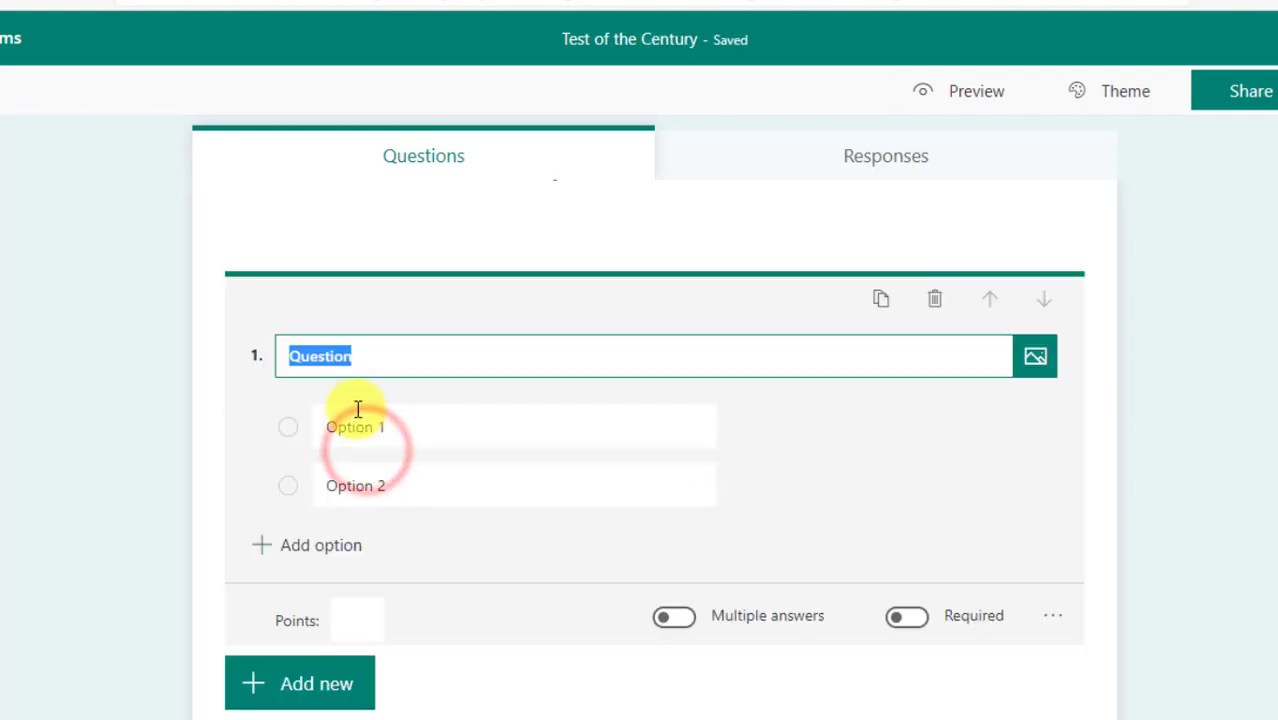
left_click(405, 361)
type("Which of the following are e")
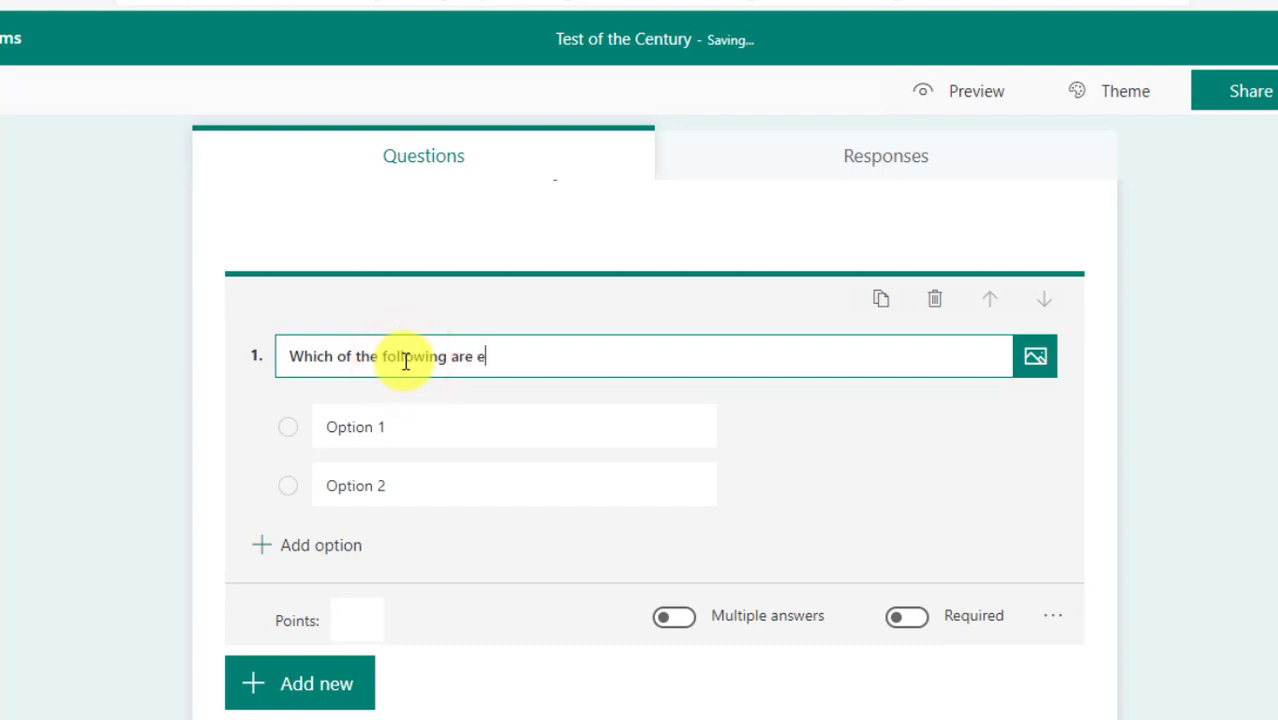
type("ven numbers")
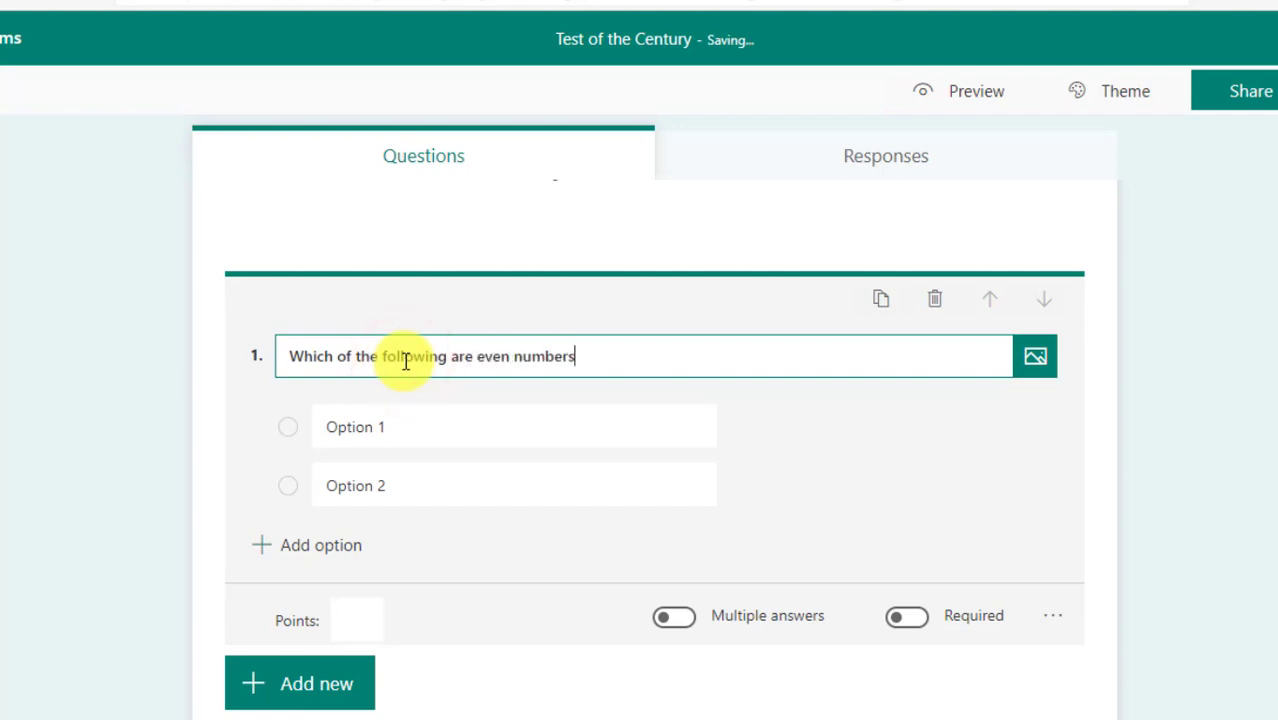
type("?")
- Replace the two default choices with 12 and 9, then add choices 3 and 2
left_click(371, 424)
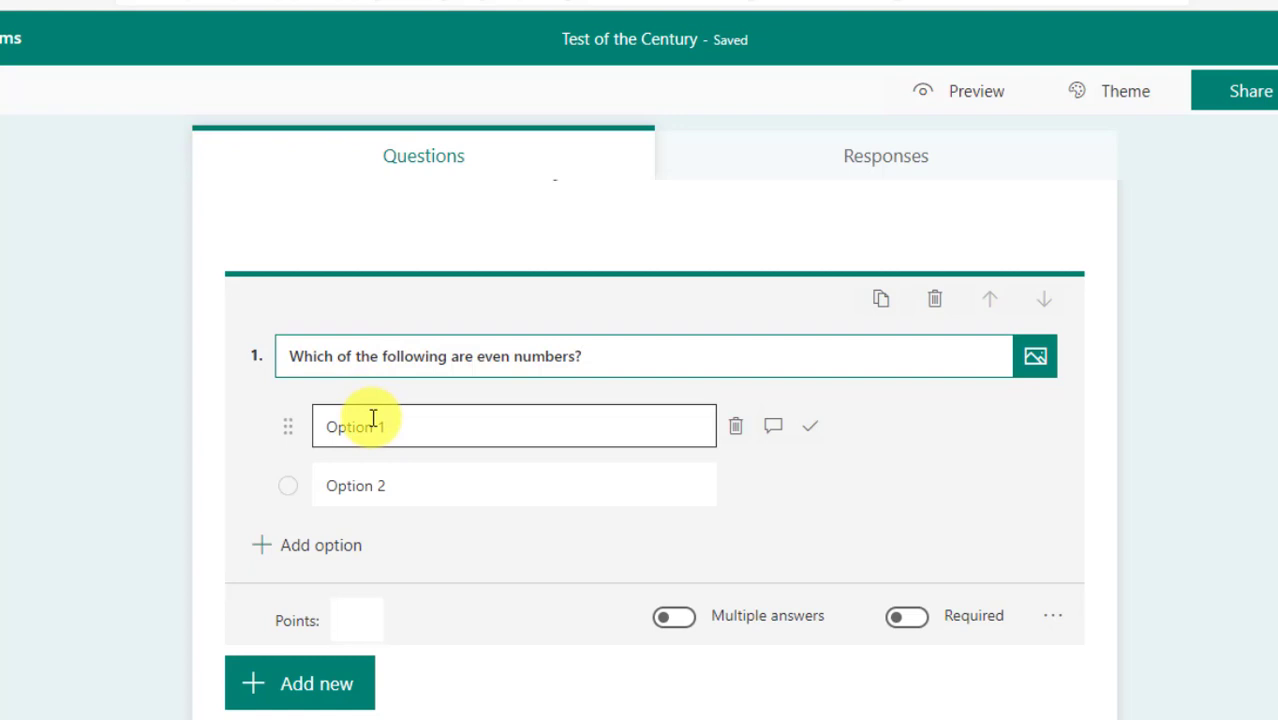
left_click(432, 430)
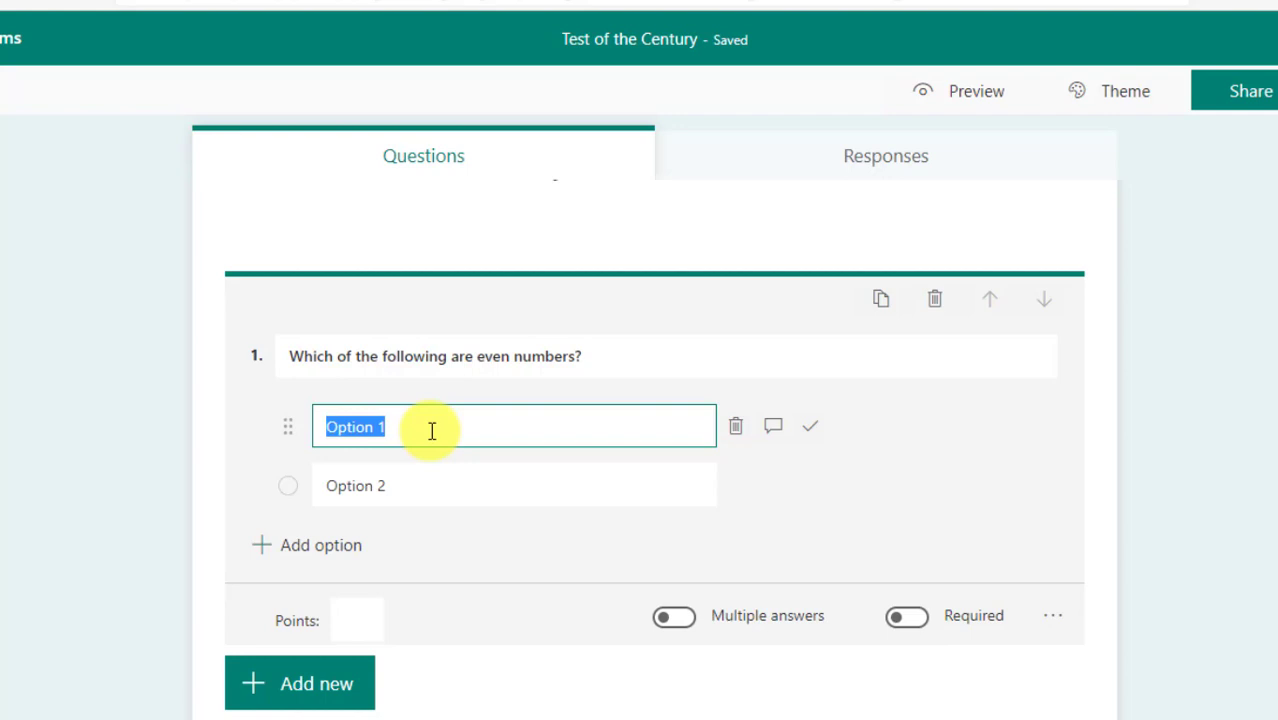
type("12")
left_click(409, 477)
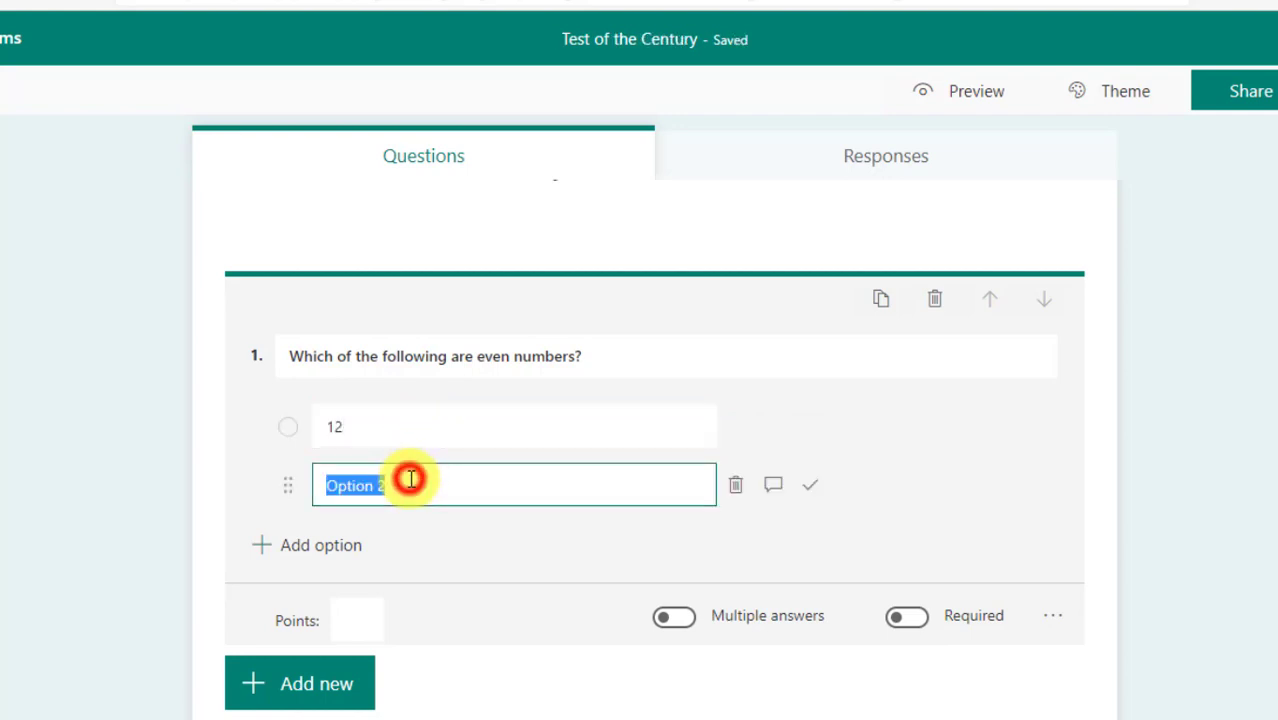
type("9")
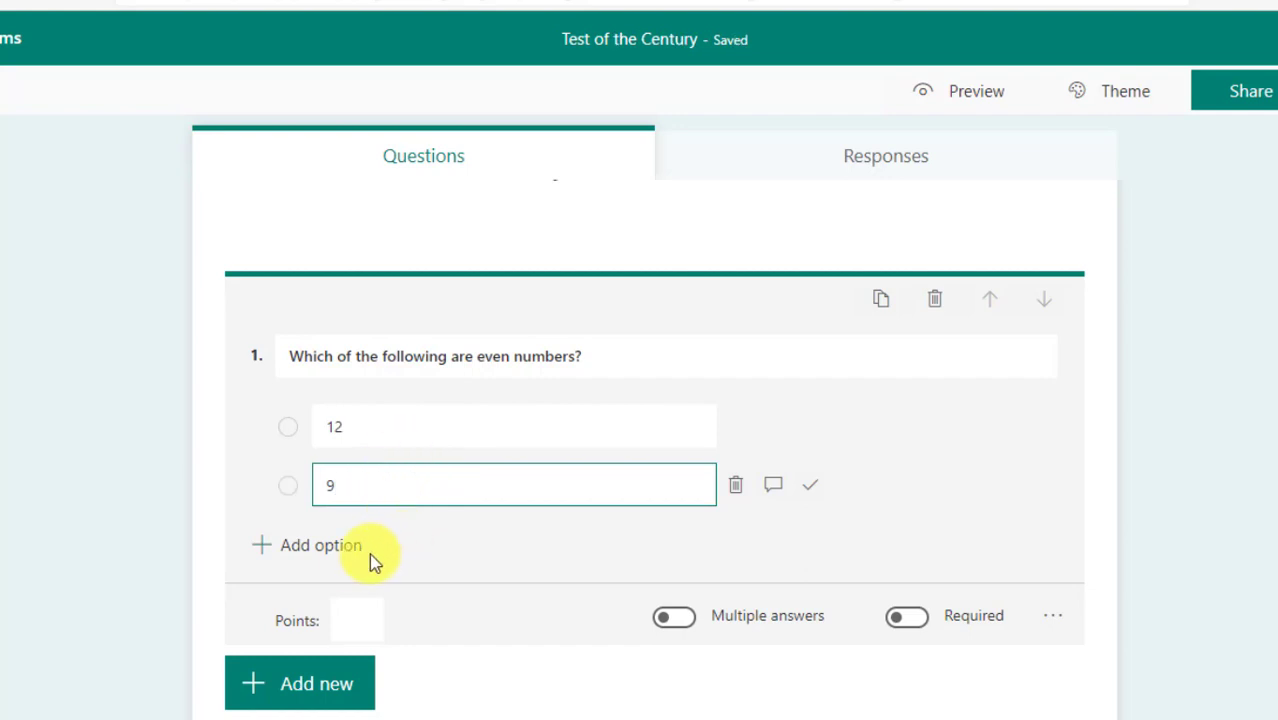
left_click(300, 548)
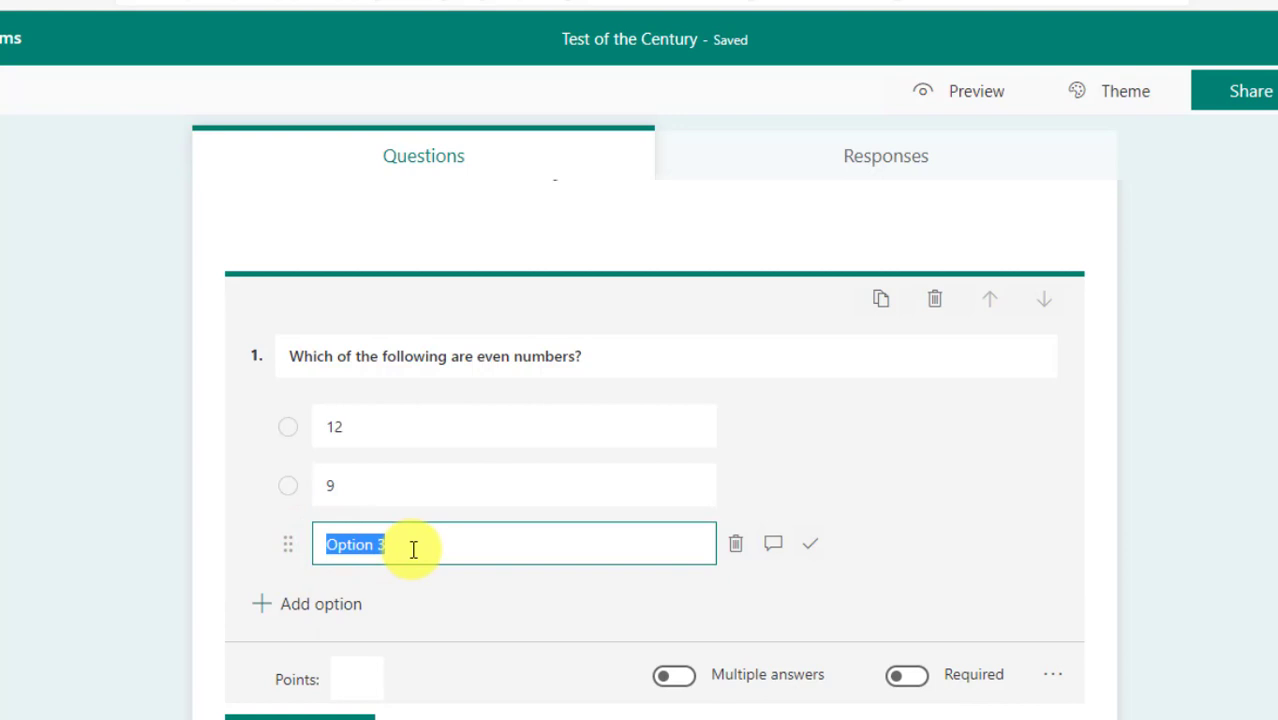
type("3")
left_click(300, 606)
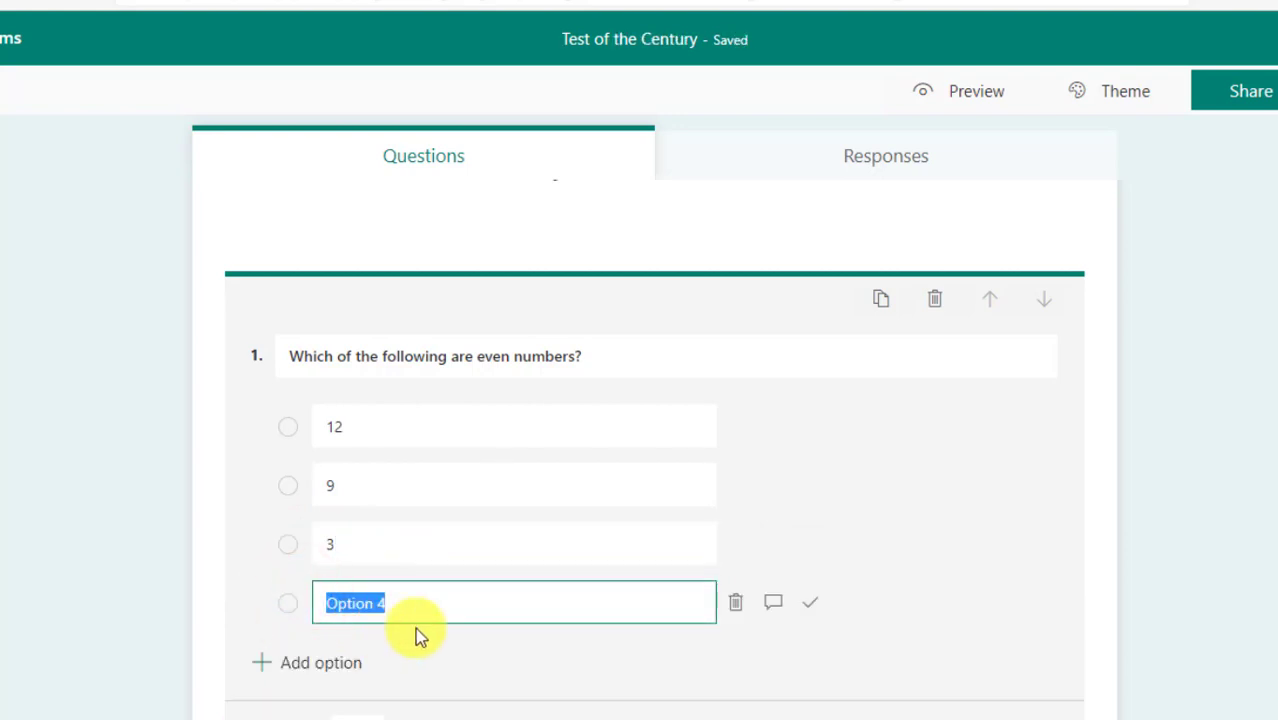
type("2")
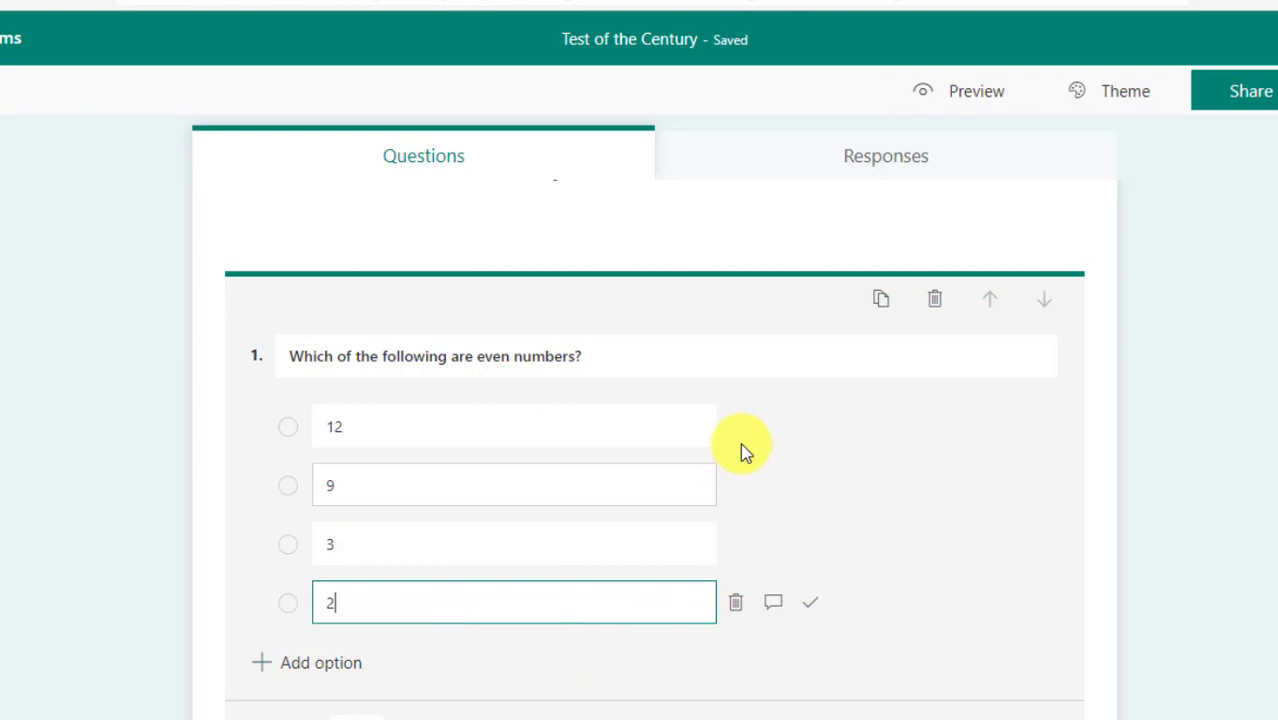
mouse_move(812, 430)
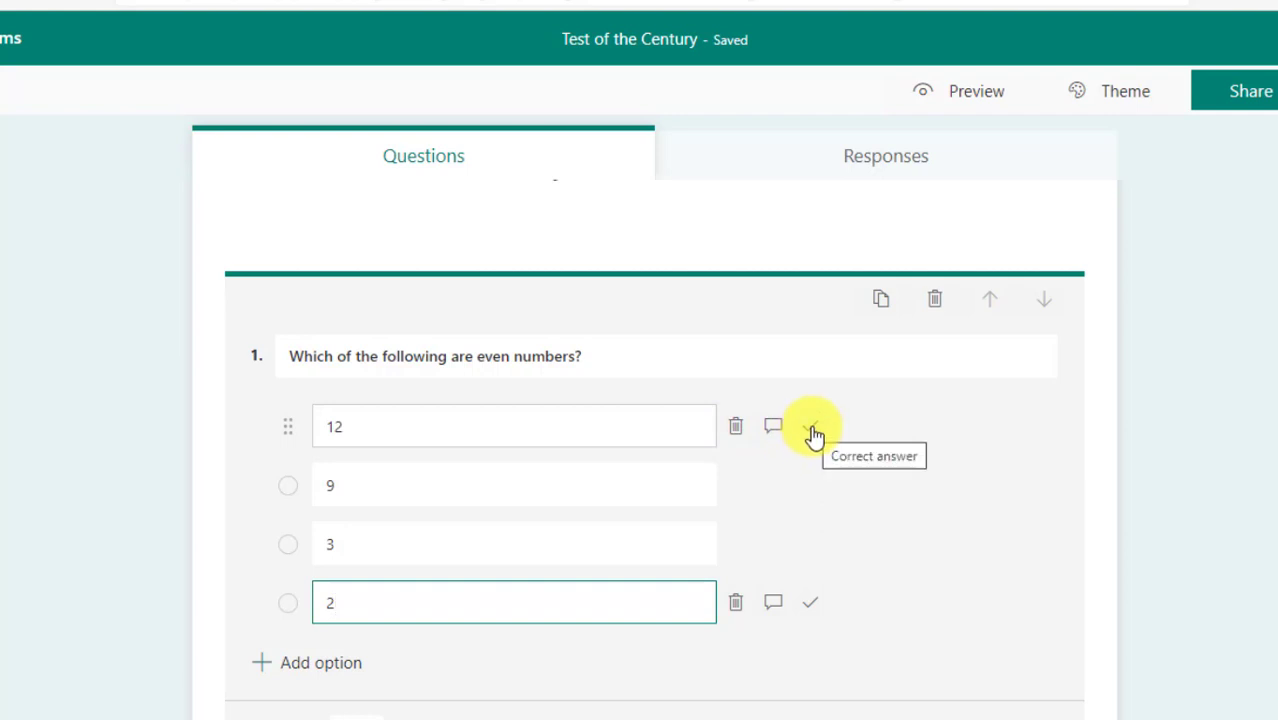
- Mark choice 12 as the correct answer
left_click(810, 428)
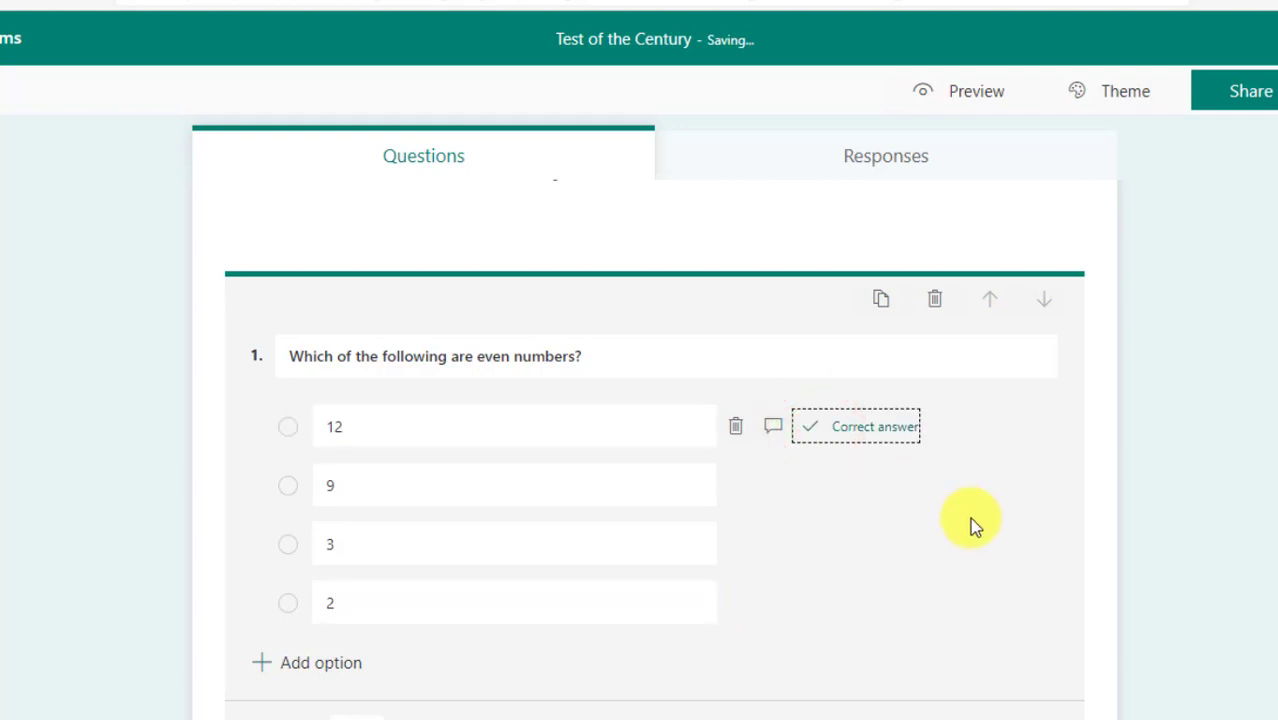
scroll(969, 517, "down", 1)
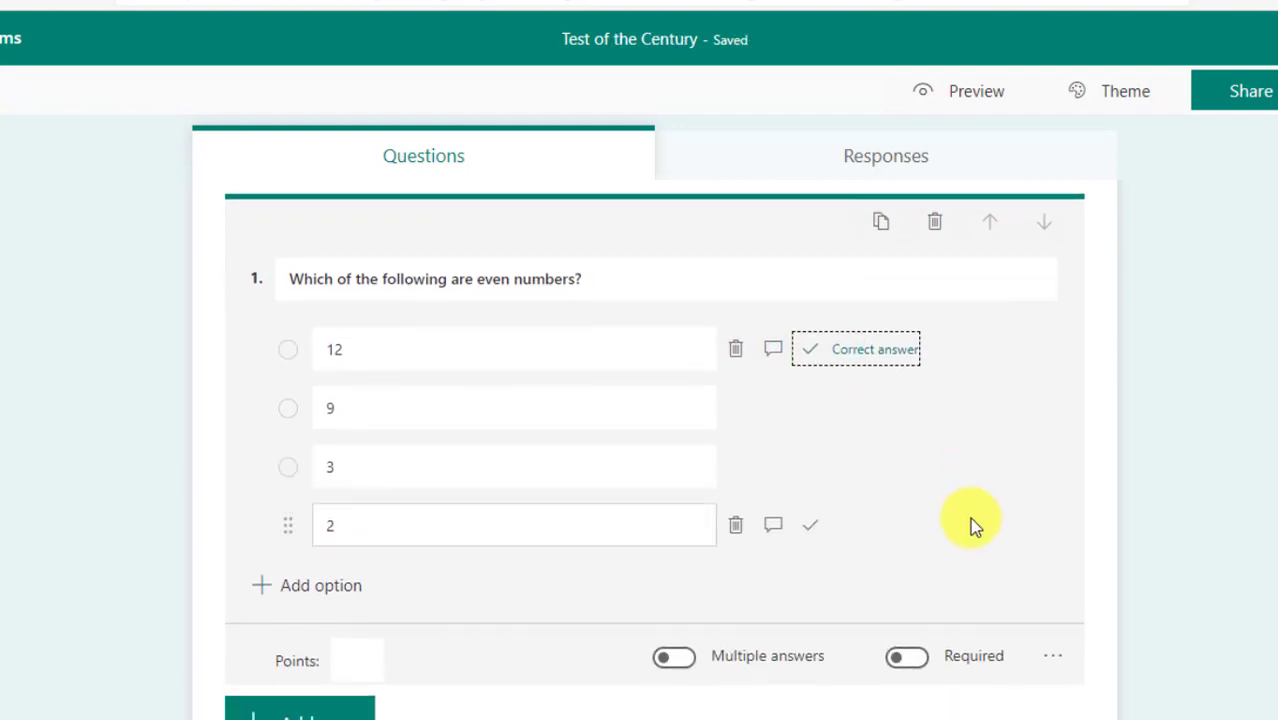
- Give question 1 a value of 1 point and make it required
left_click(358, 660)
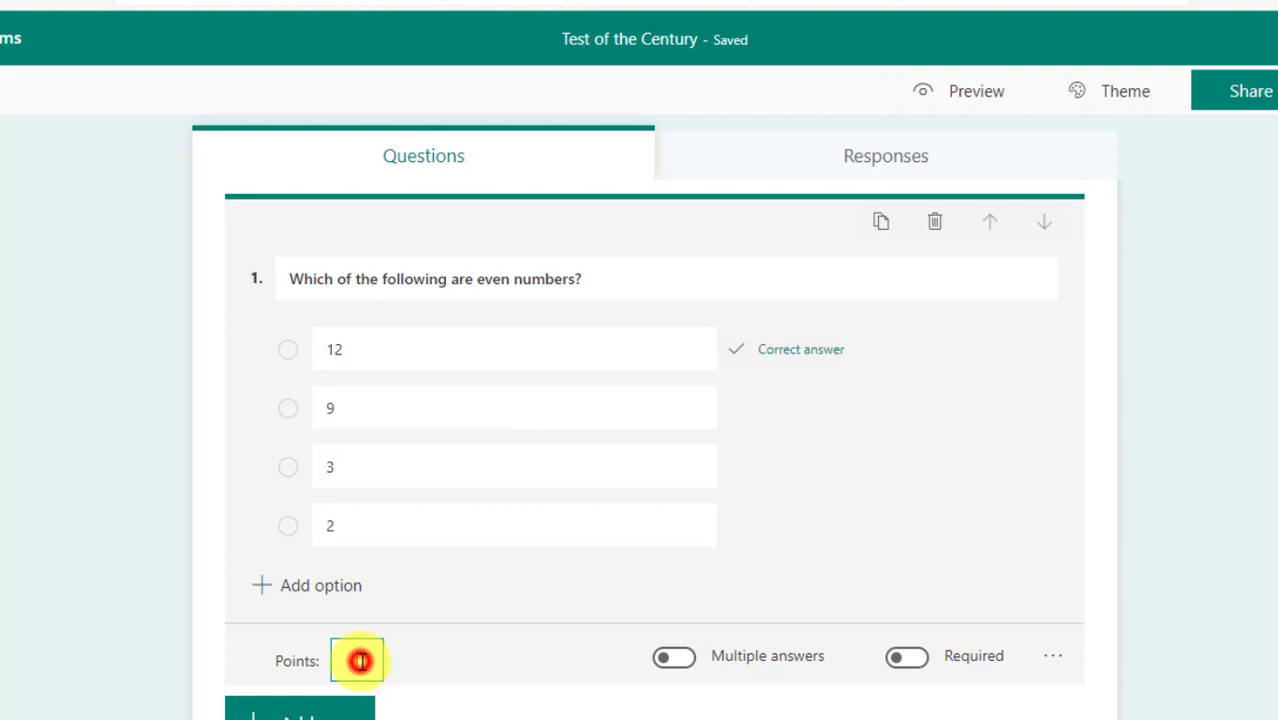
type("1")
left_click(916, 658)
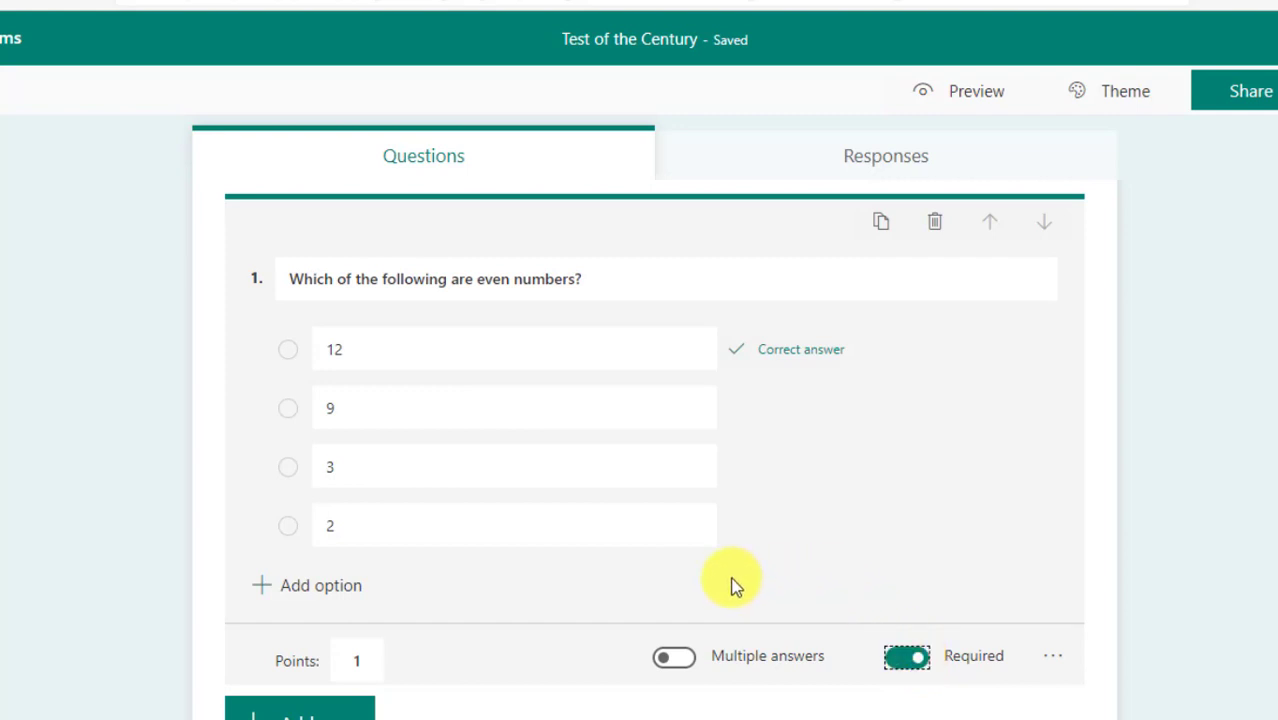
mouse_move(514, 525)
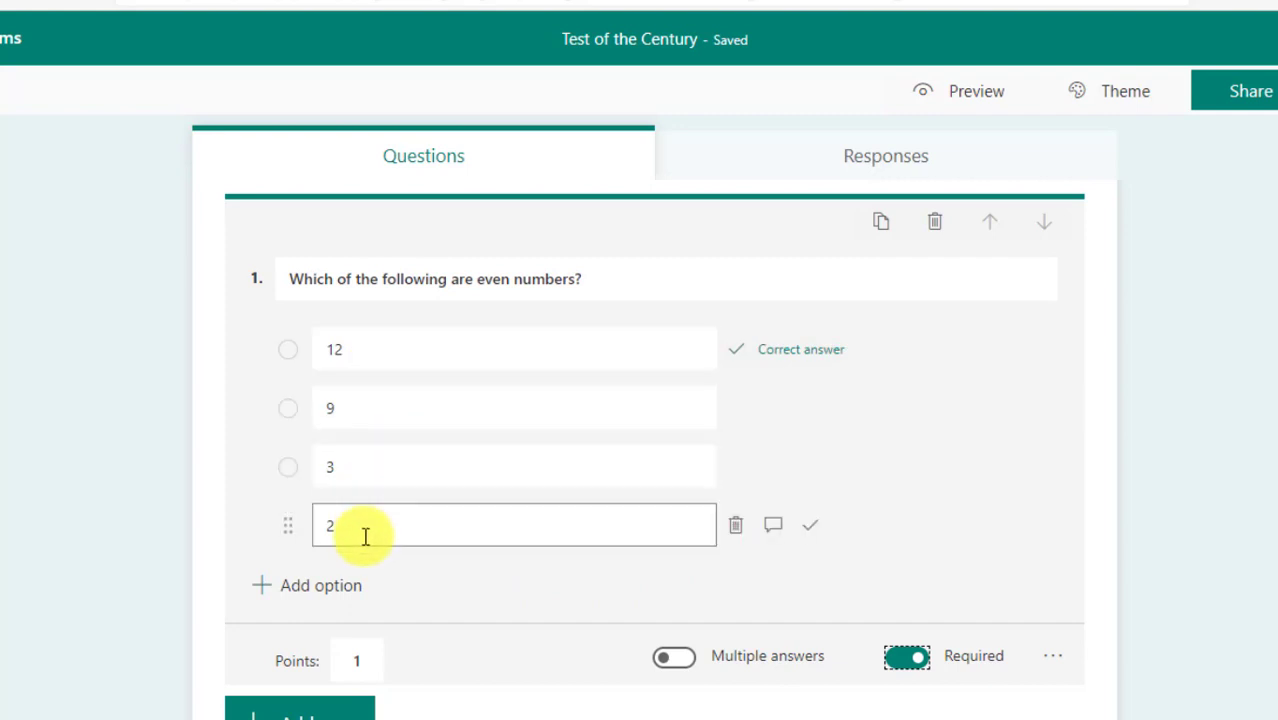
- Turn on Multiple answers for question 1 and also mark choice 2 as correct
left_click(414, 562)
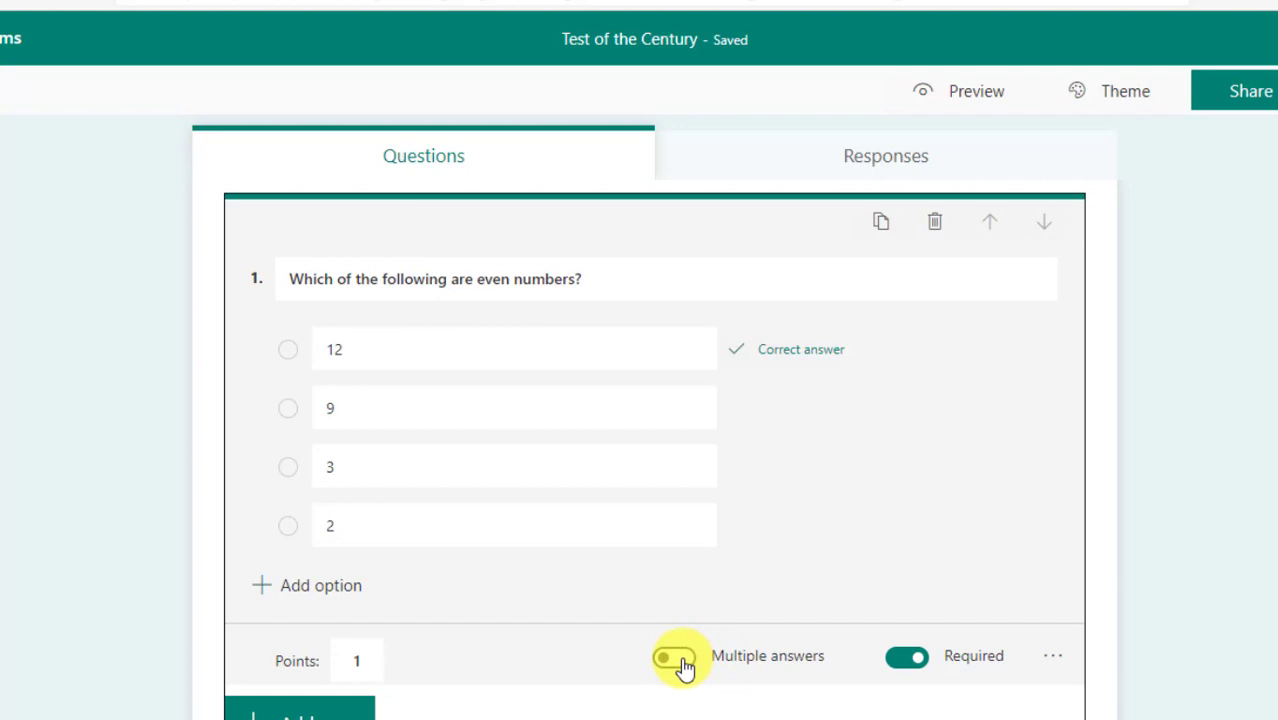
left_click(676, 658)
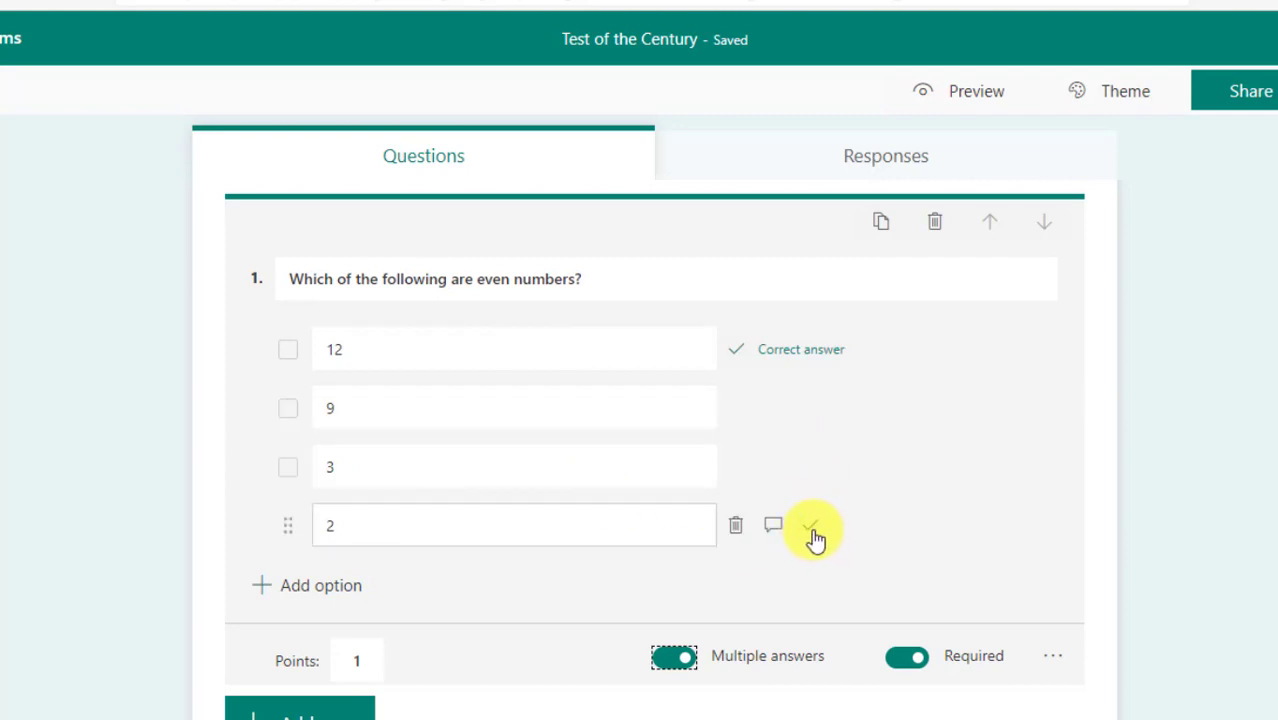
left_click(810, 530)
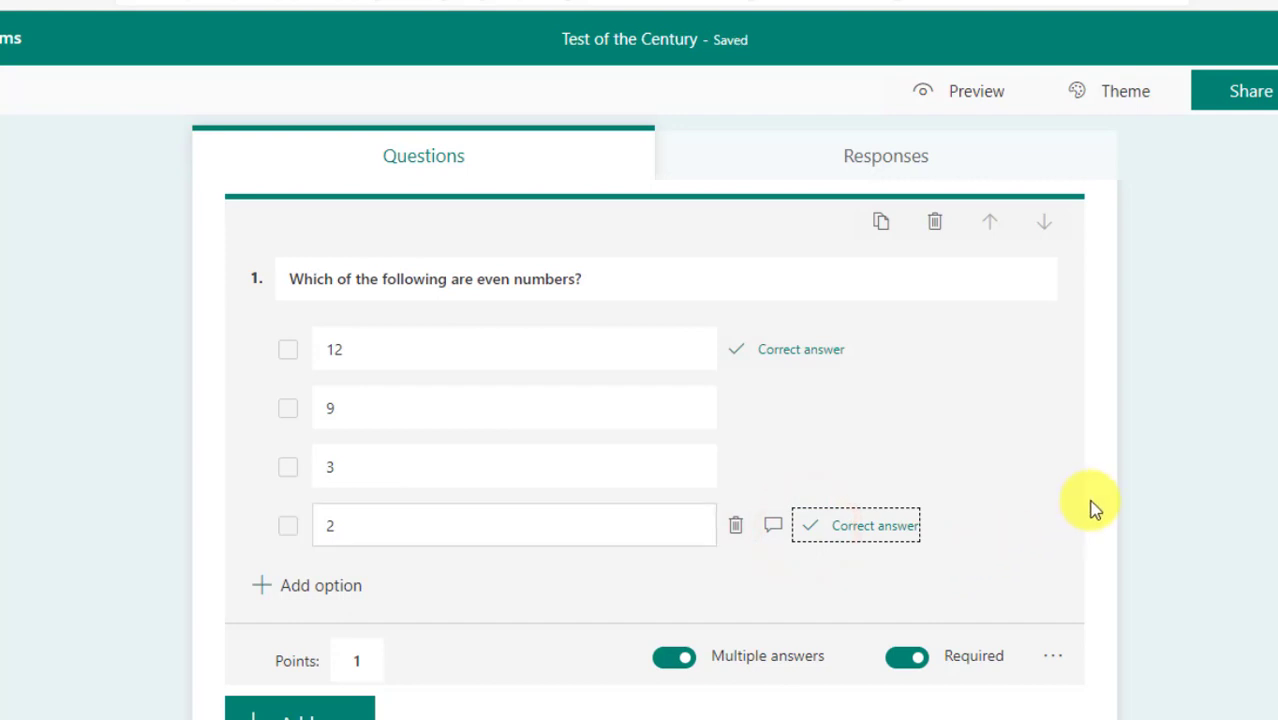
scroll(1092, 508, "down", 1)
scroll(1092, 508, "down", 1)
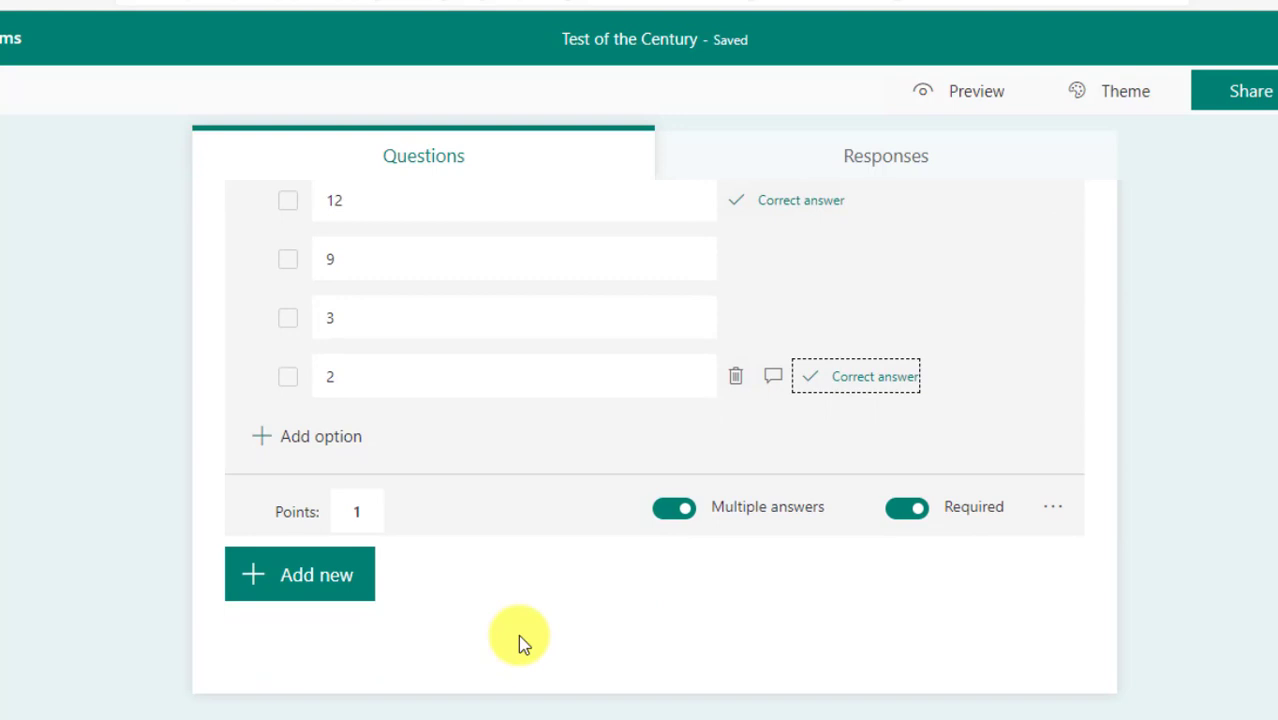
- Add a Text question worded 'What time does school begin?'
left_click(315, 598)
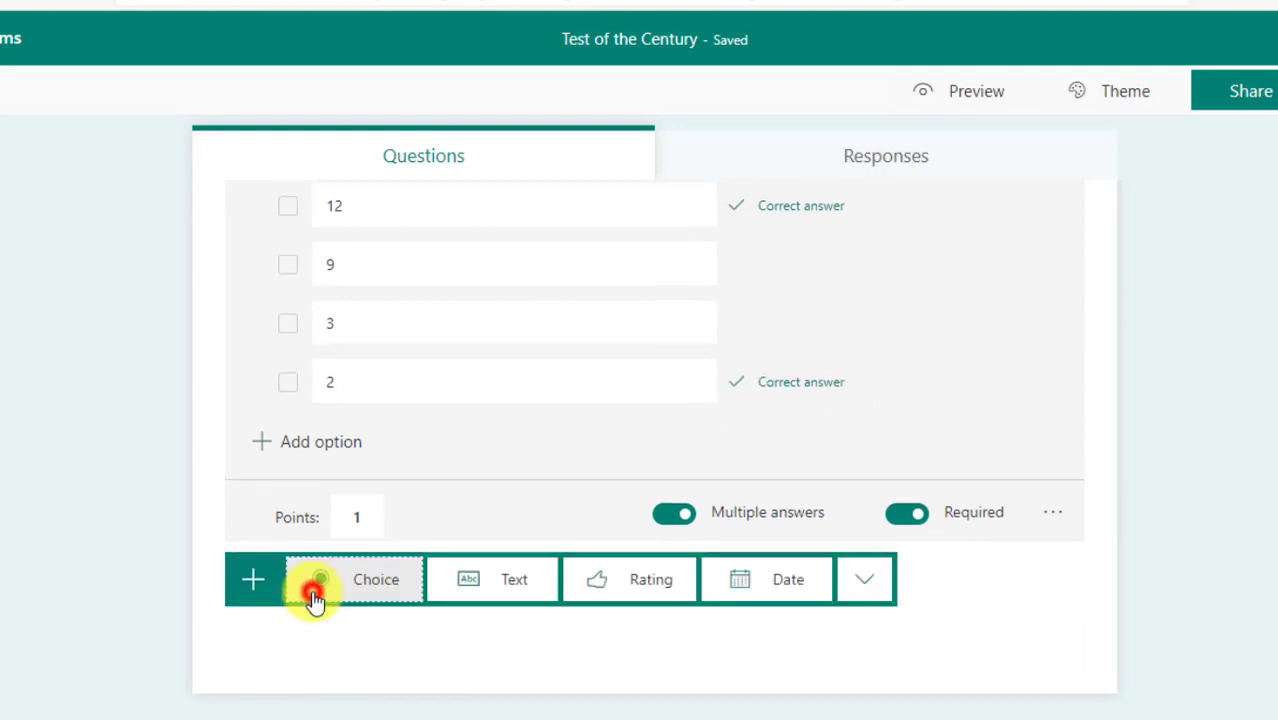
left_click(494, 597)
type("What time does ")
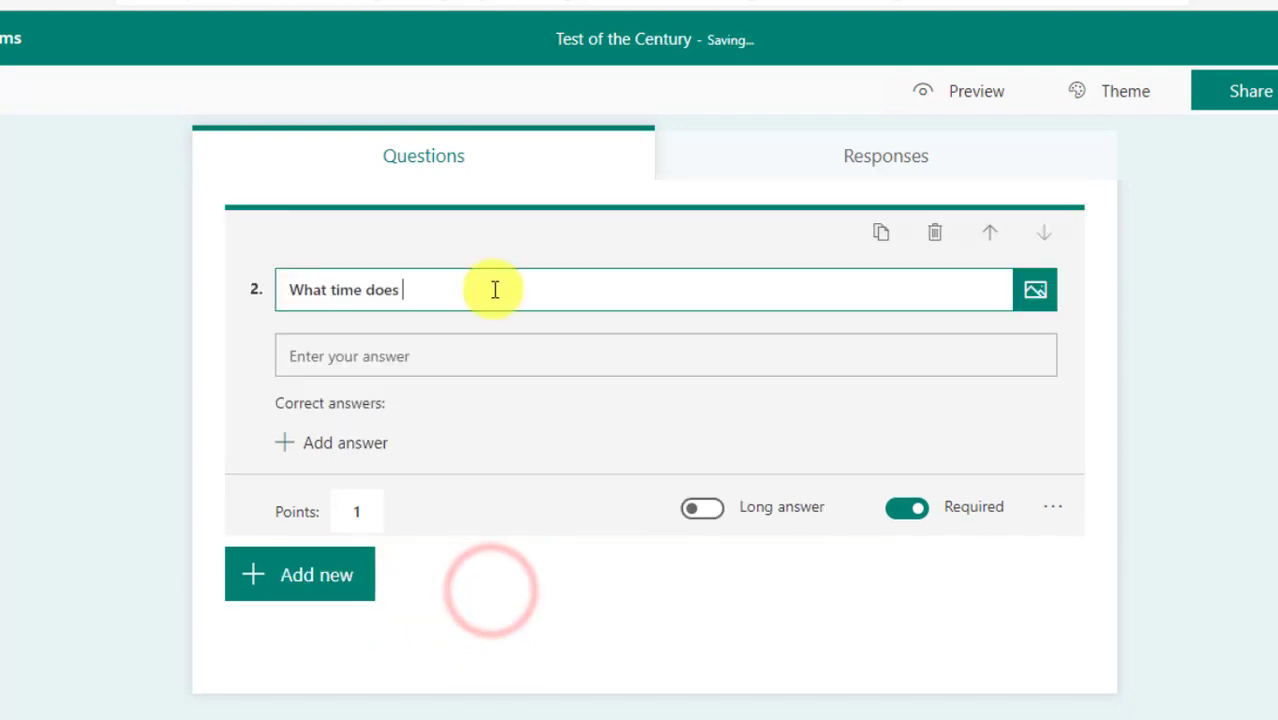
type("school ")
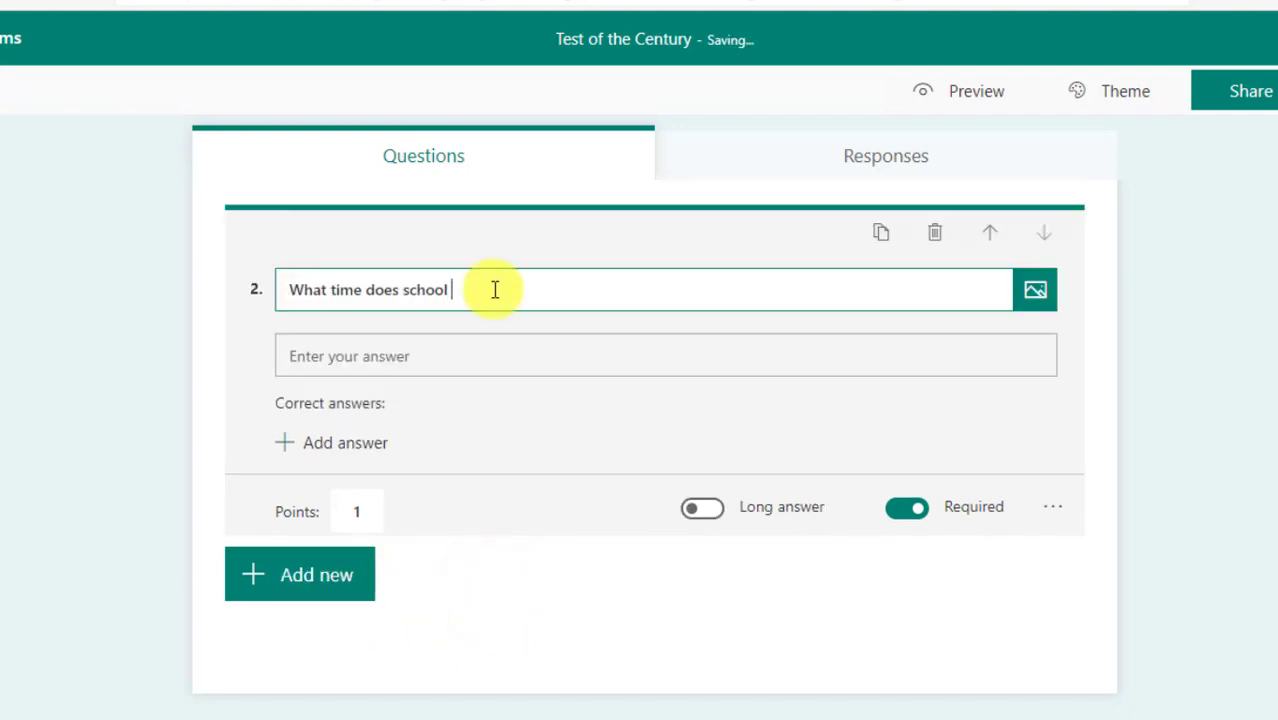
type("begin")
type("?")
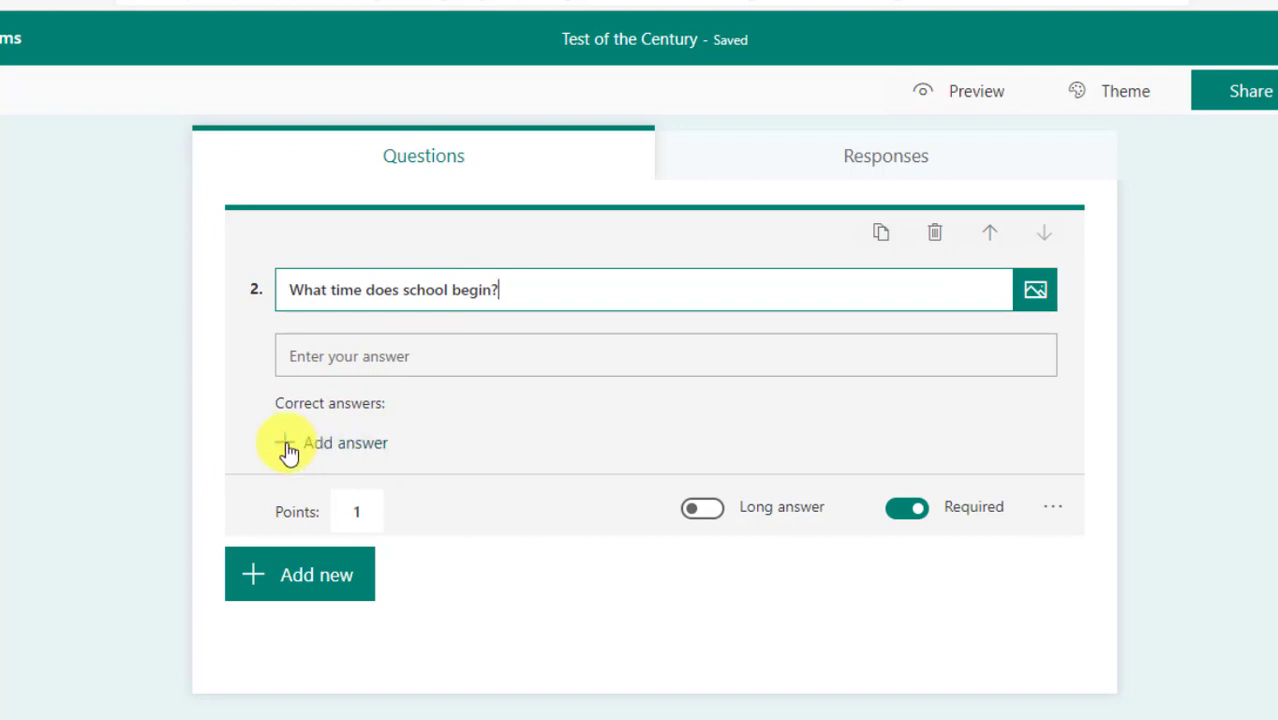
- Enter 8AM, 8:00 and 8:00AM as accepted correct answers for question 2
left_click(320, 455)
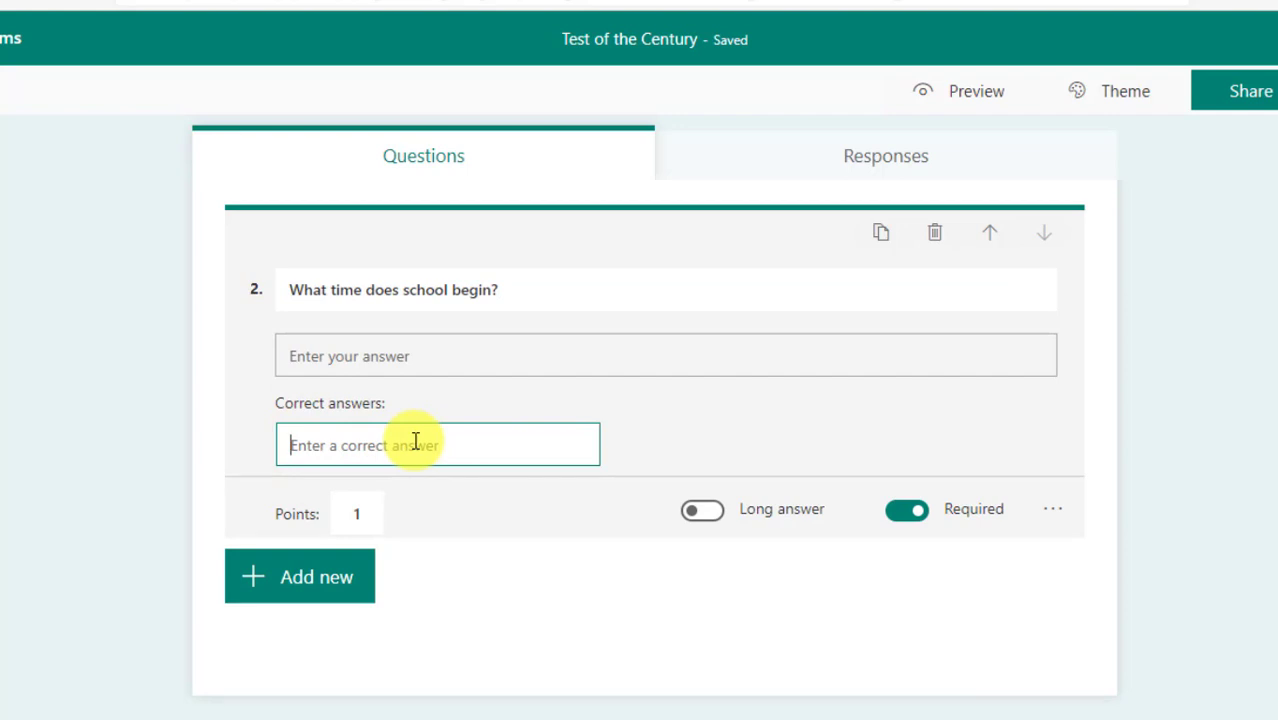
type("8A")
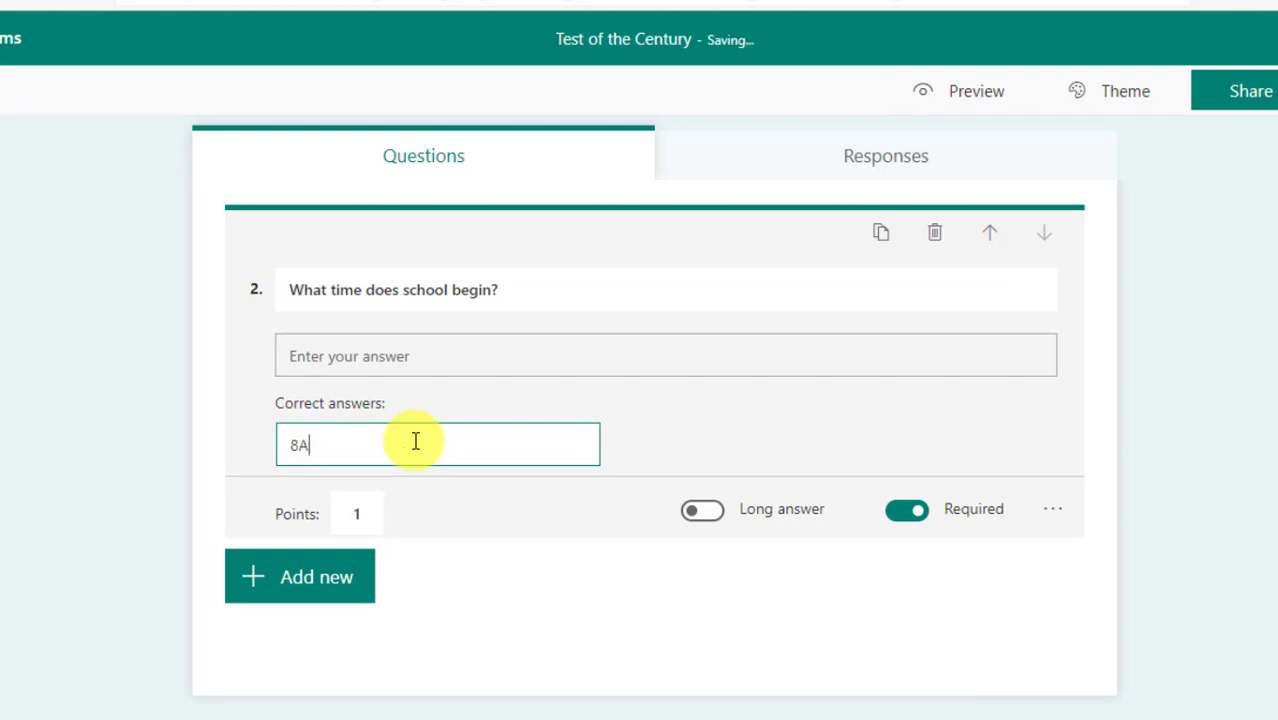
type("M")
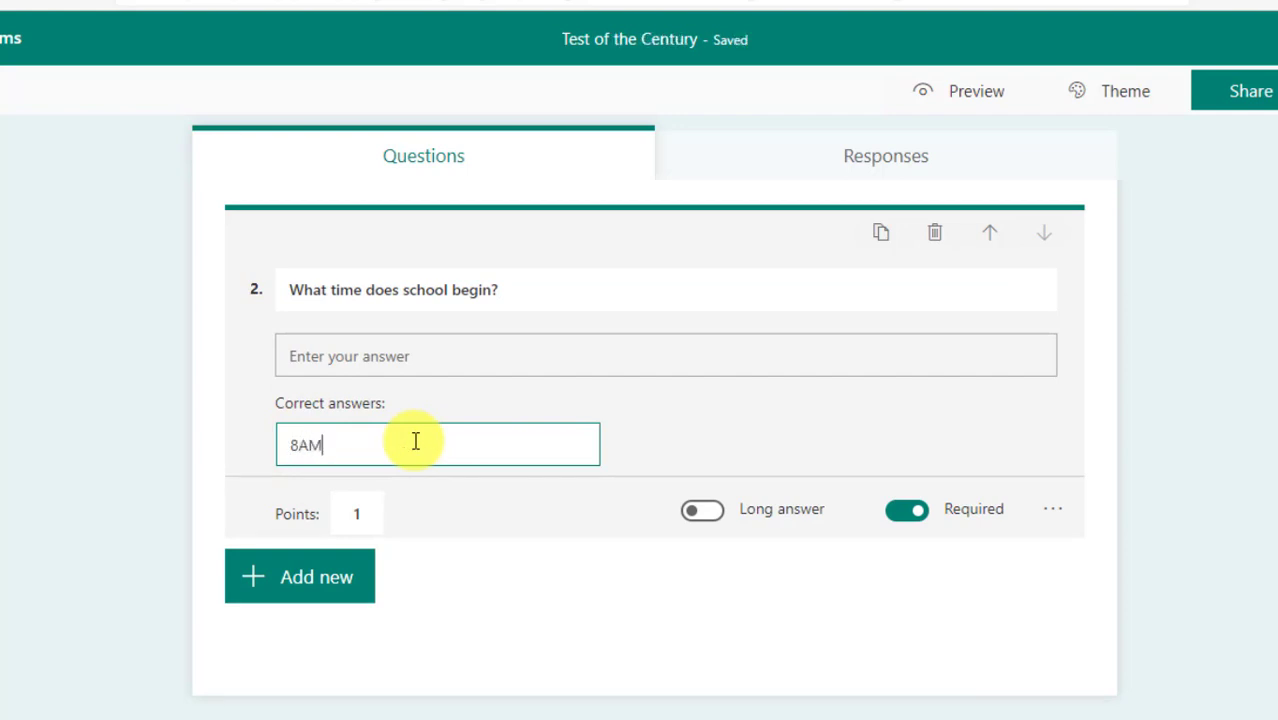
key("Return")
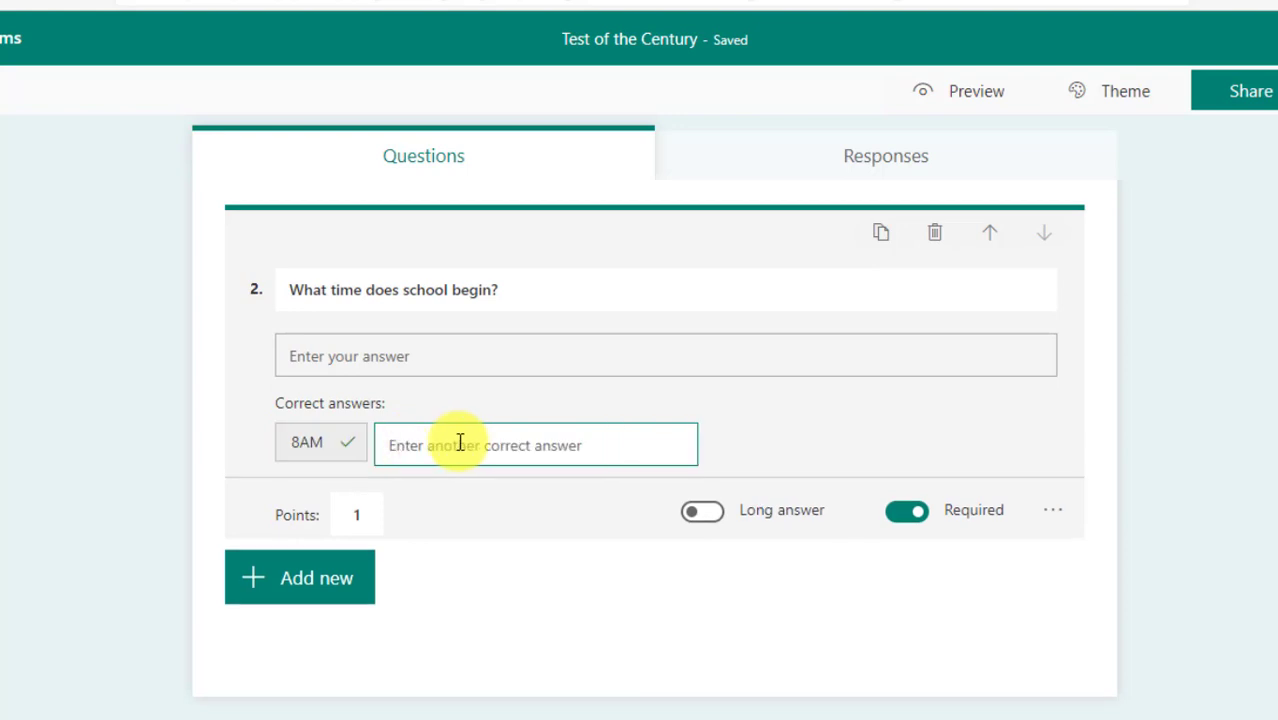
type("8")
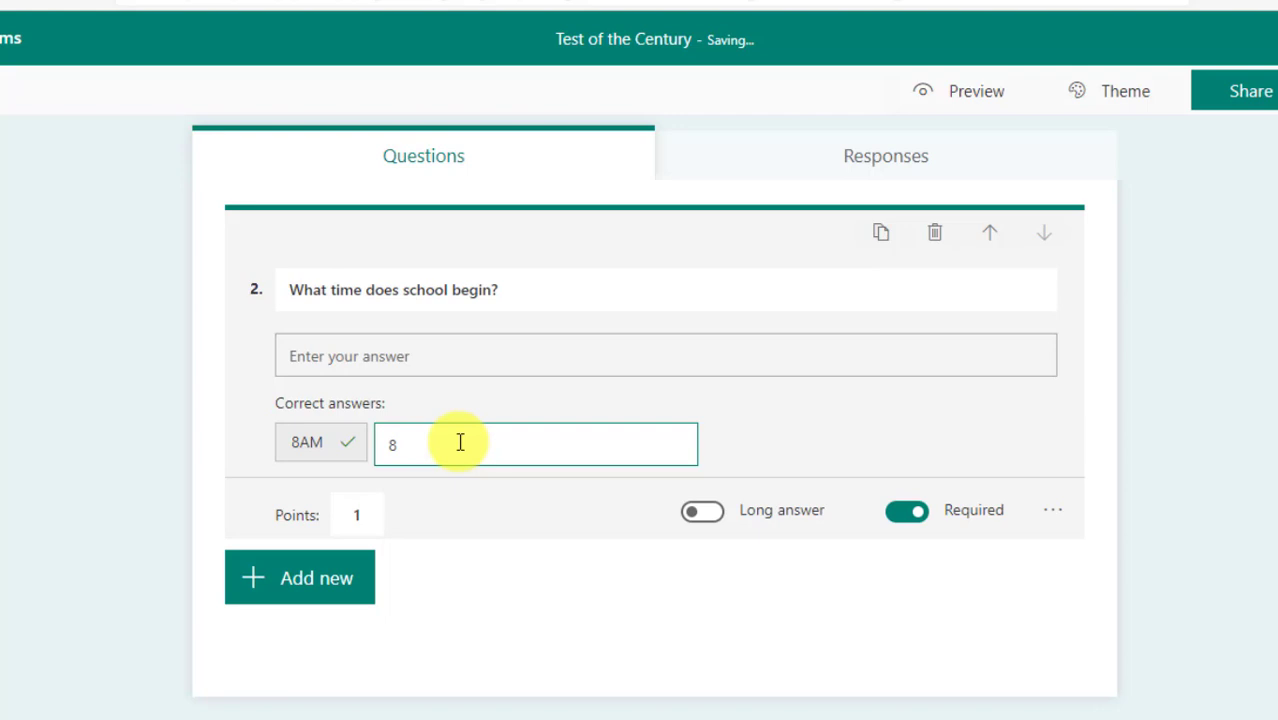
type(":00")
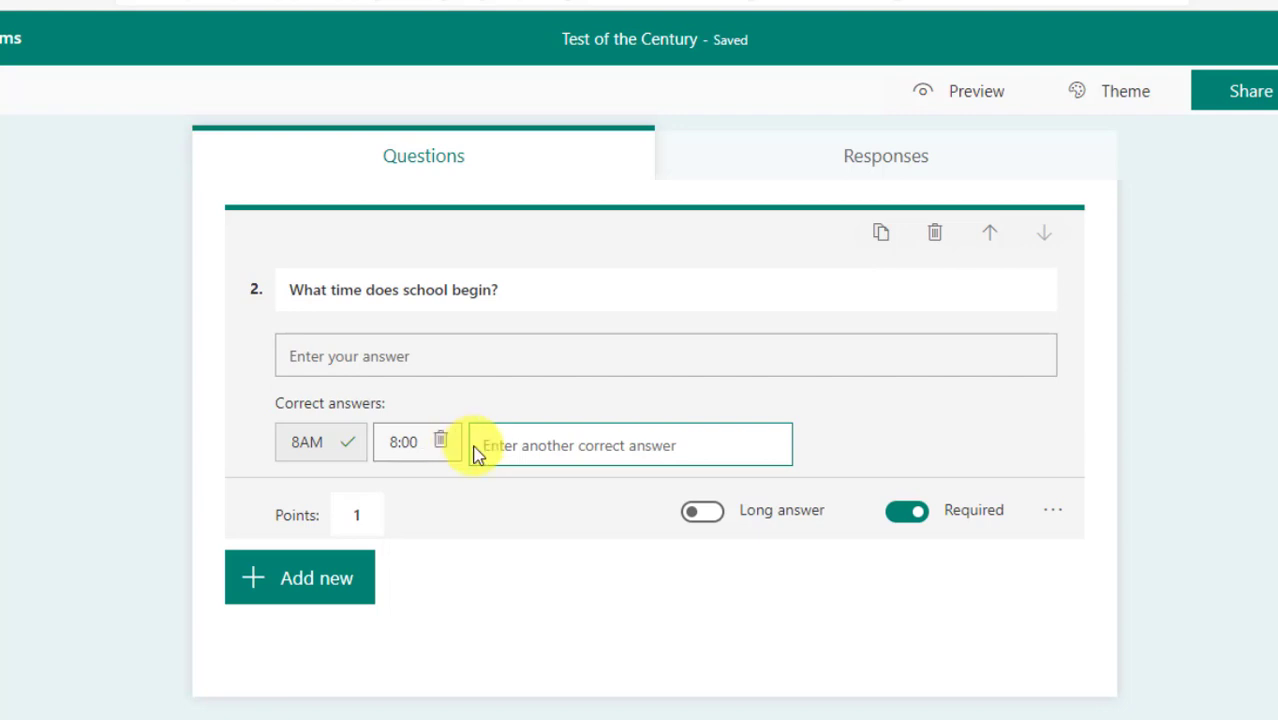
left_click(487, 448)
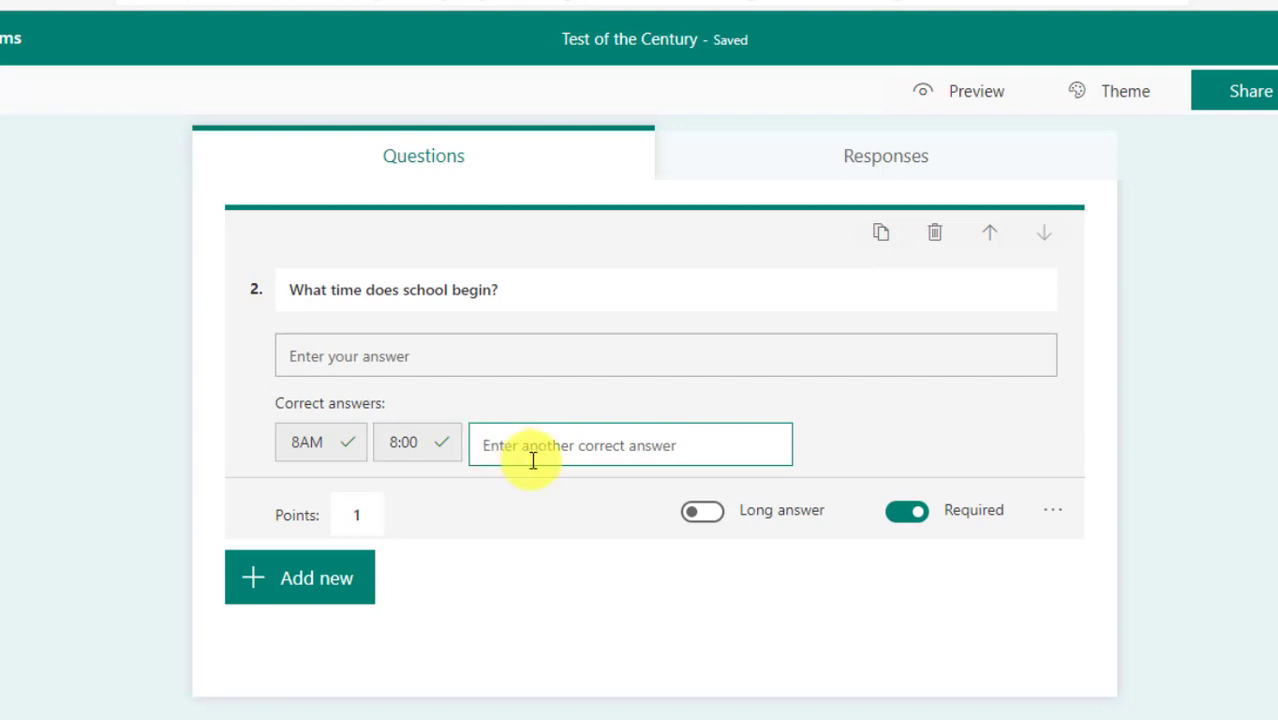
type("8")
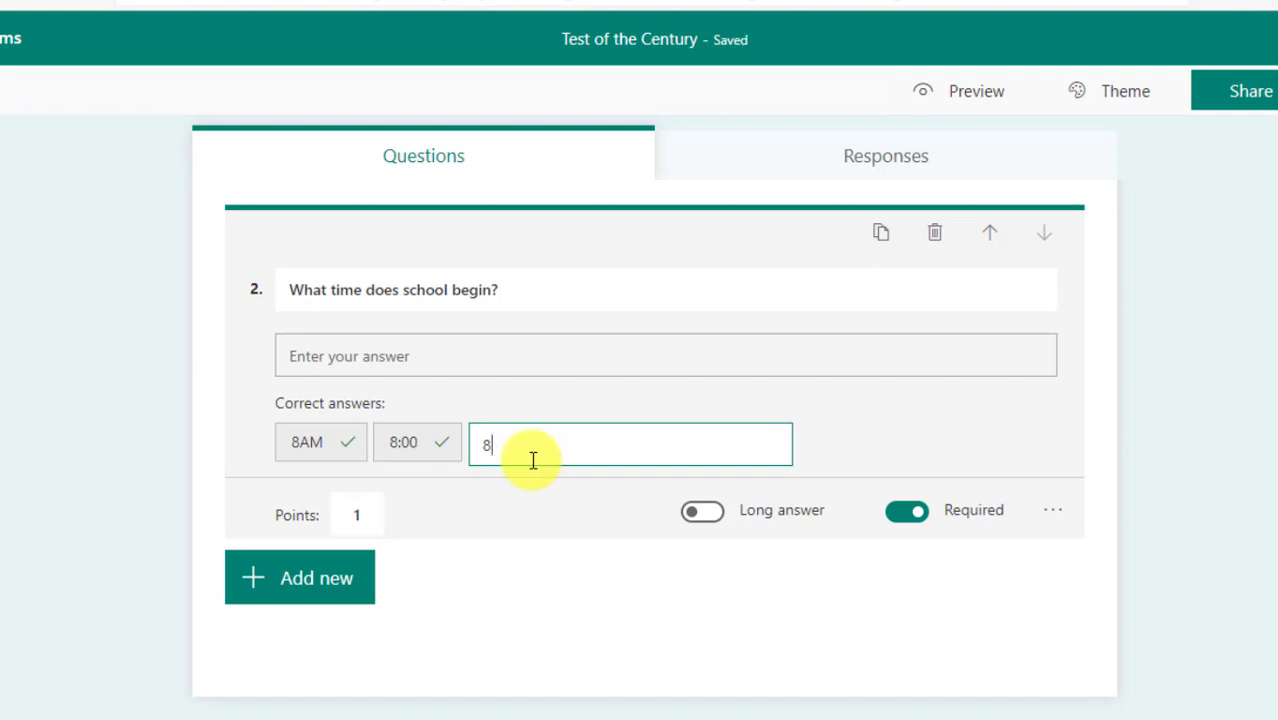
type(":00")
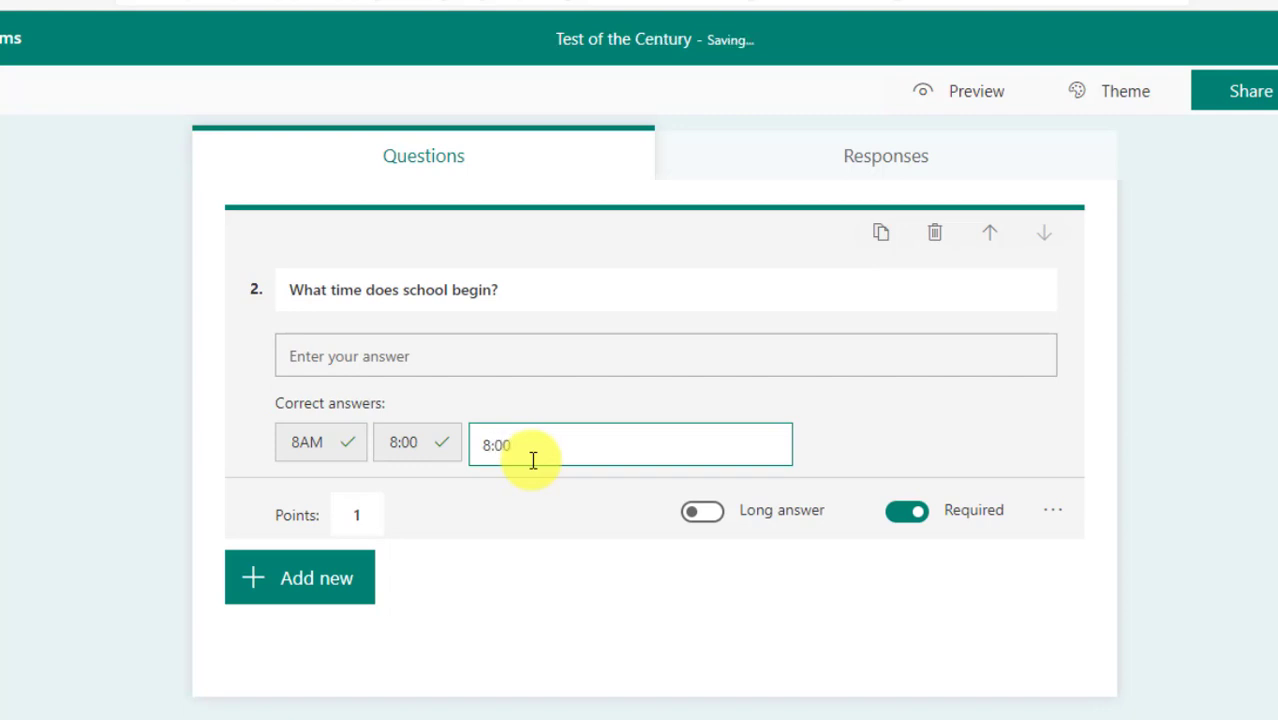
type("AM")
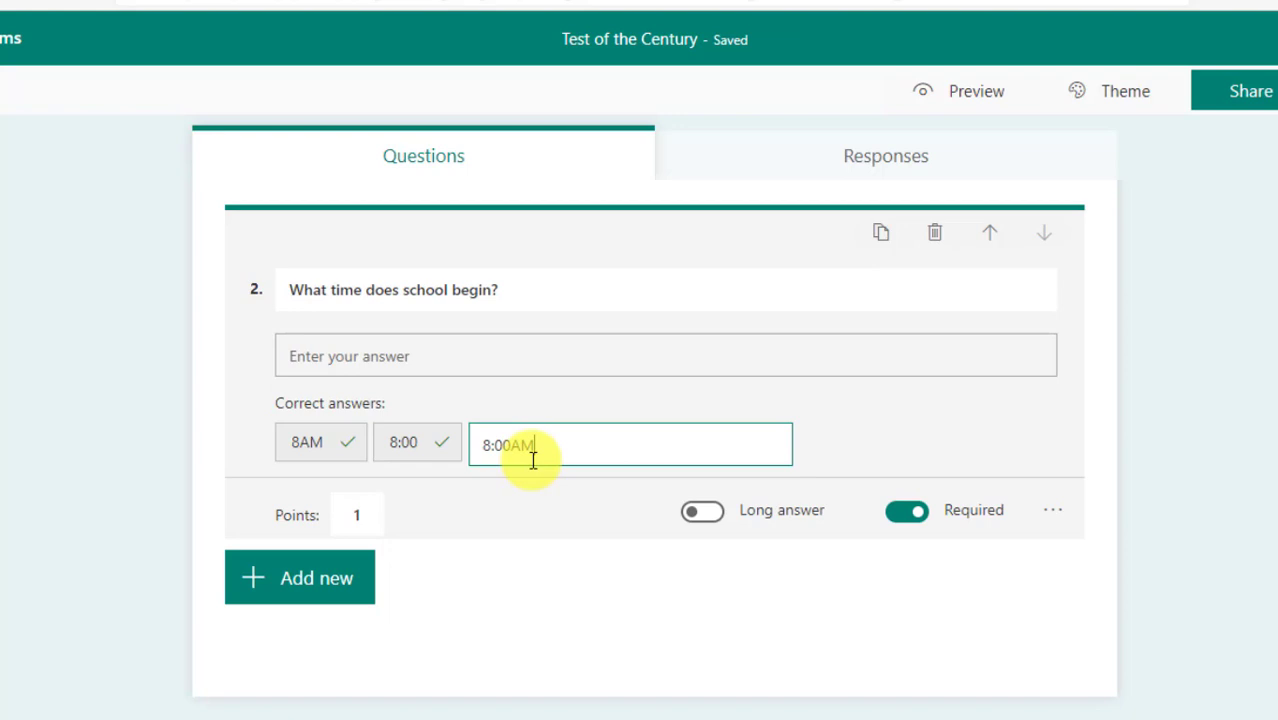
key("Return")
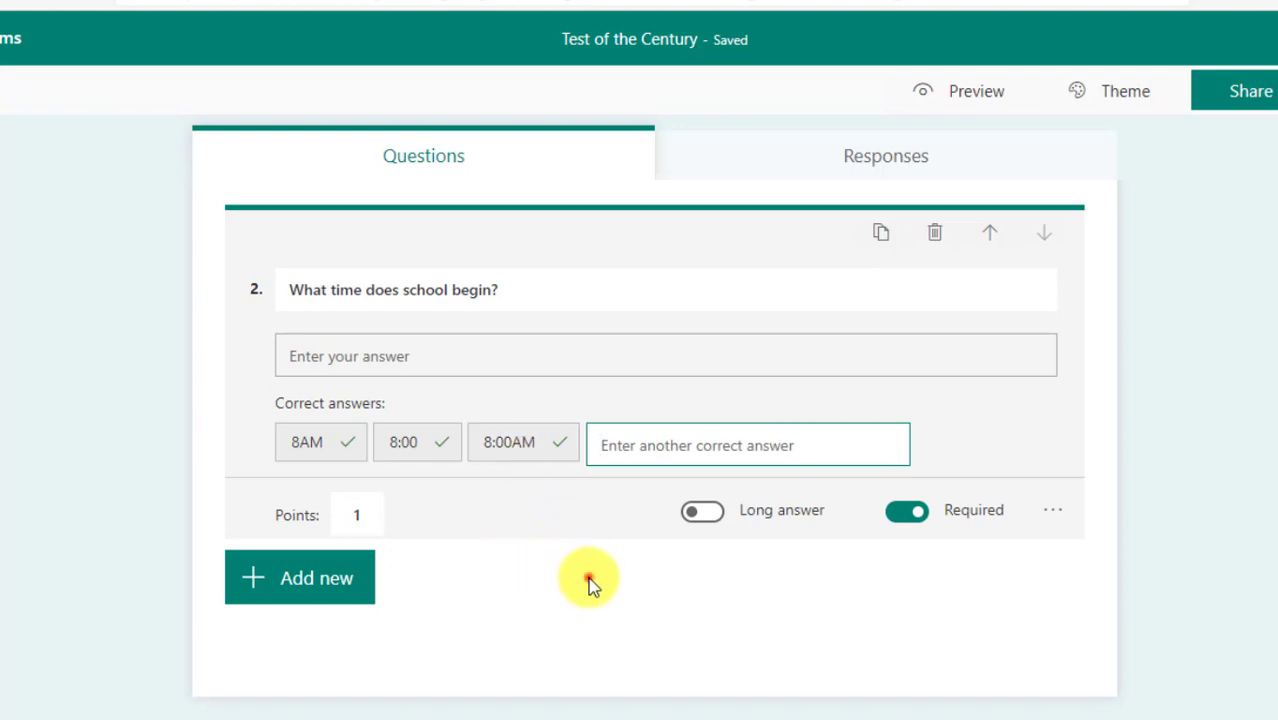
- Close the empty answer field and deselect question 2 to finish it
left_click(586, 584)
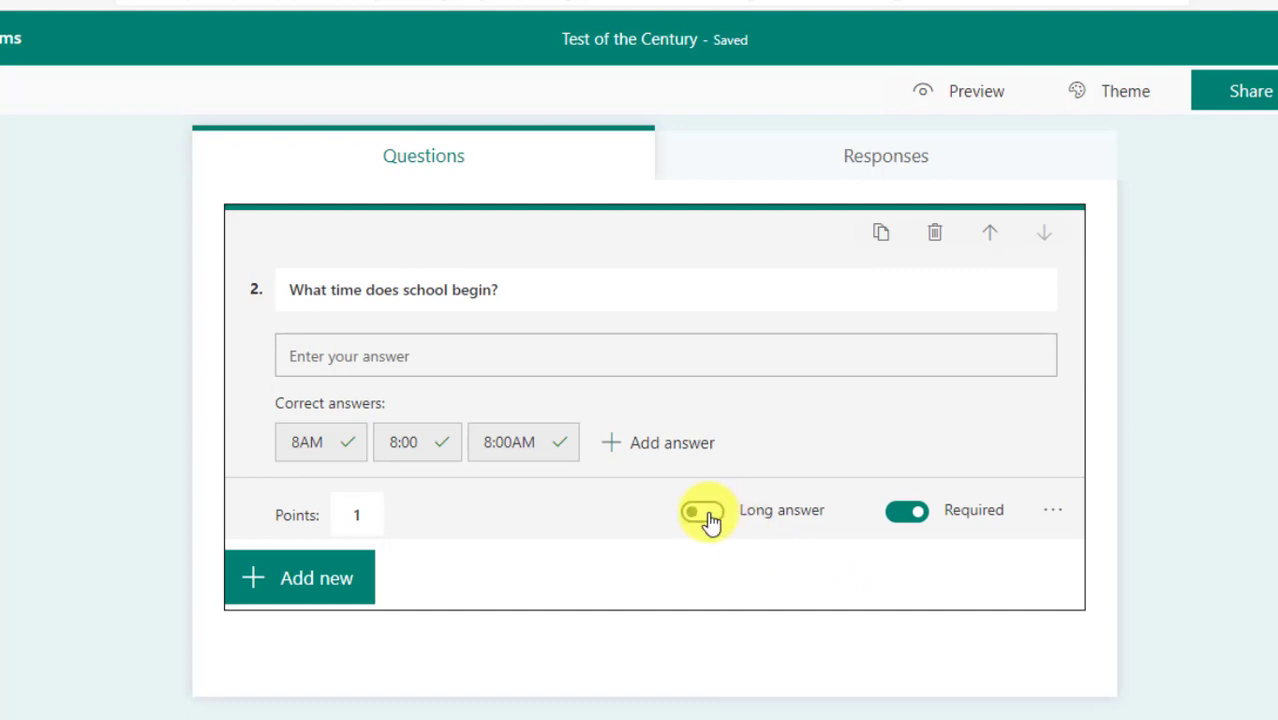
left_click(617, 658)
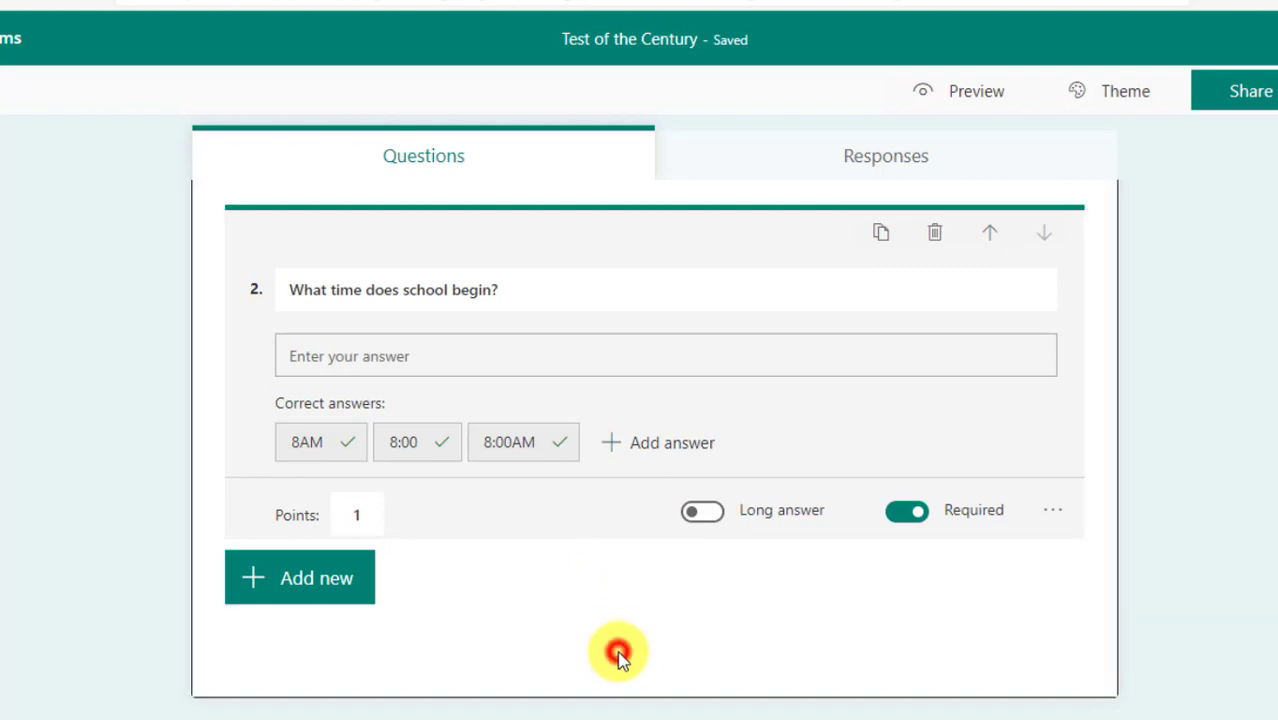
- Add a Ranking question worded 'Sort these numbers in the correct order.'
left_click(316, 598)
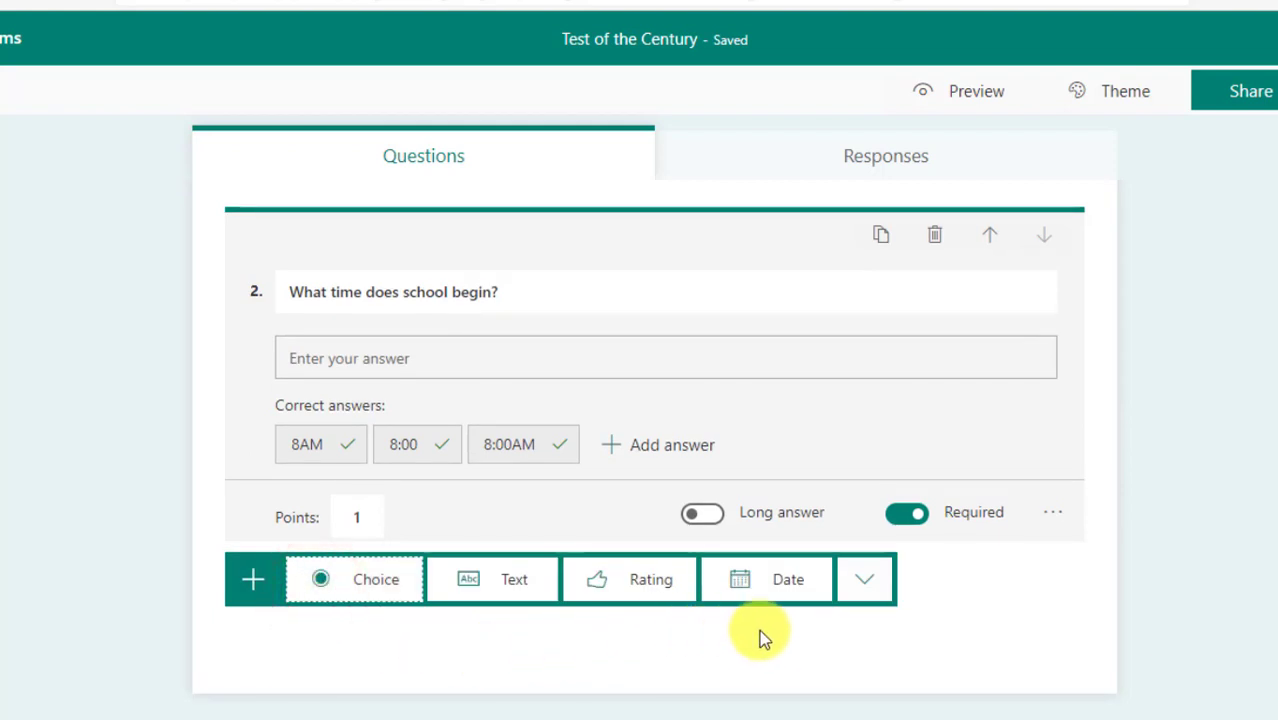
left_click(866, 588)
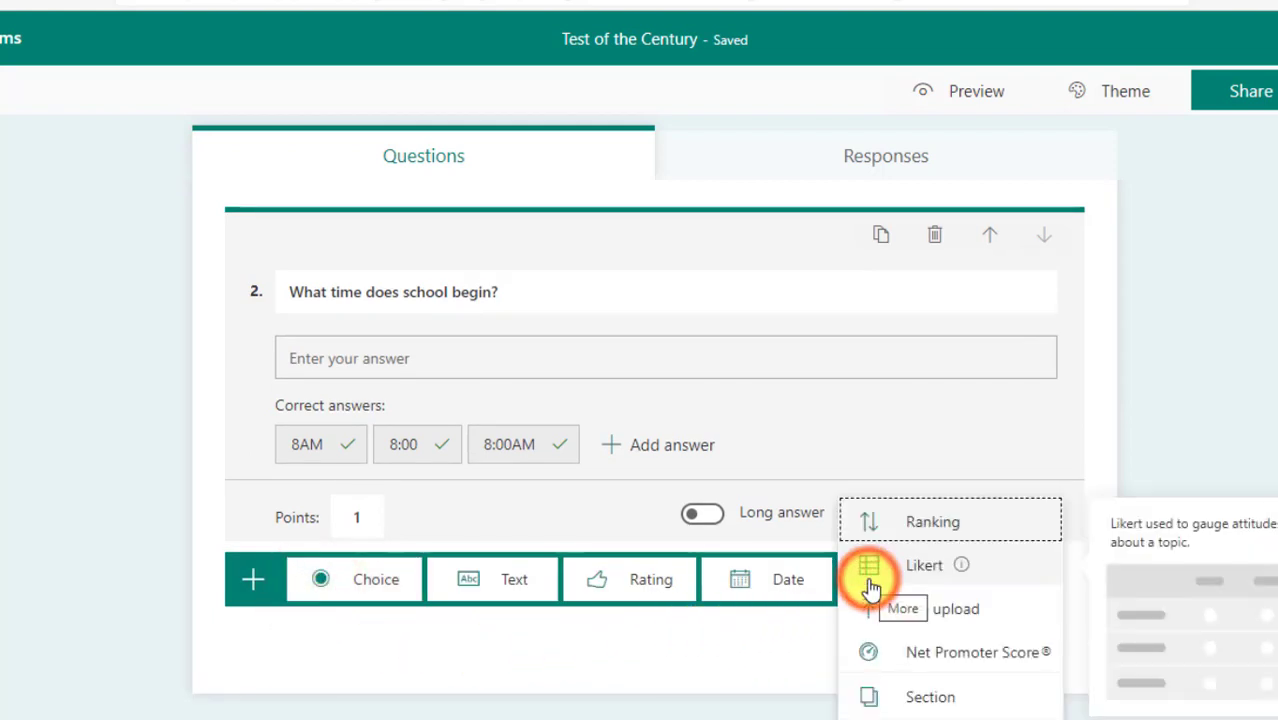
left_click(983, 530)
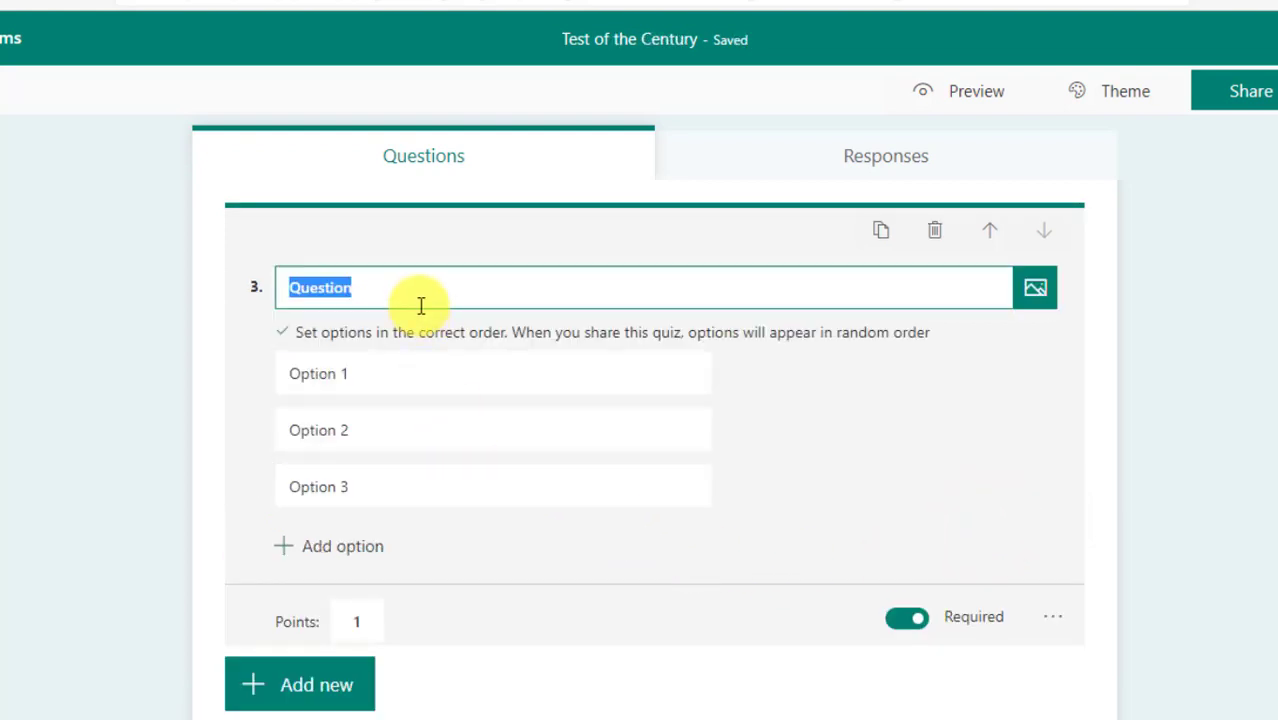
type("Sort these numbers in the correct order")
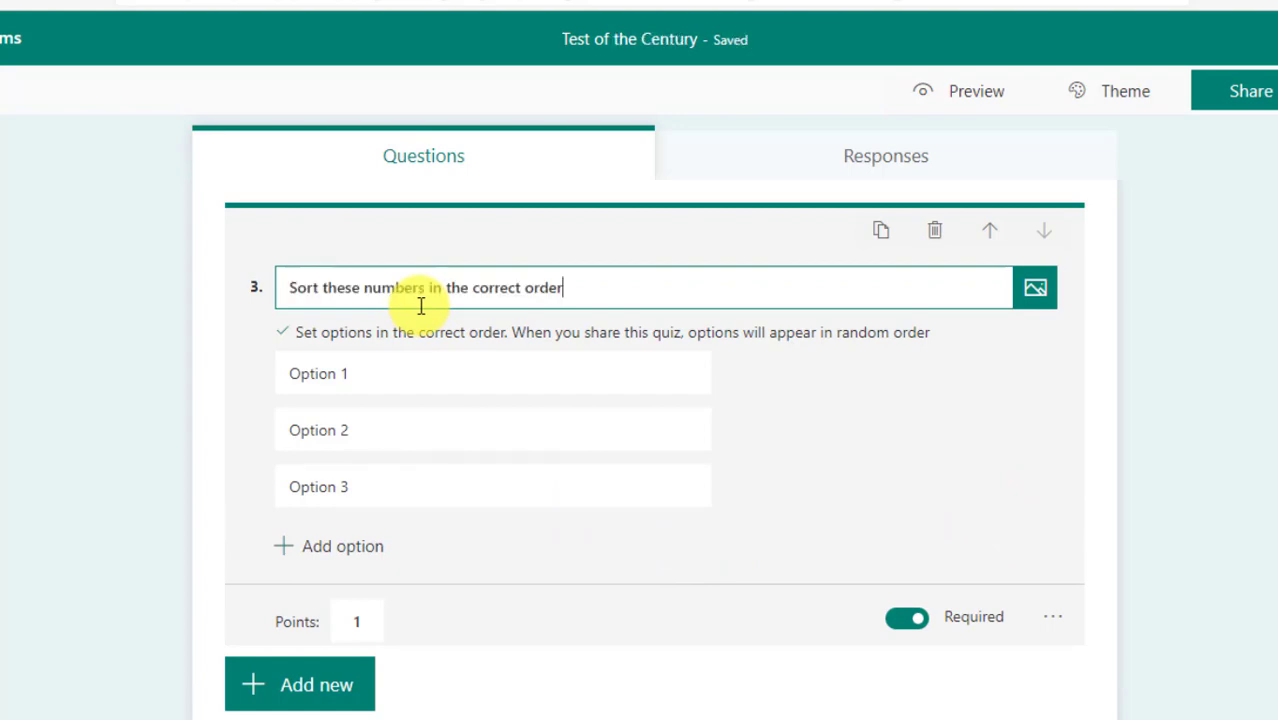
type(".")
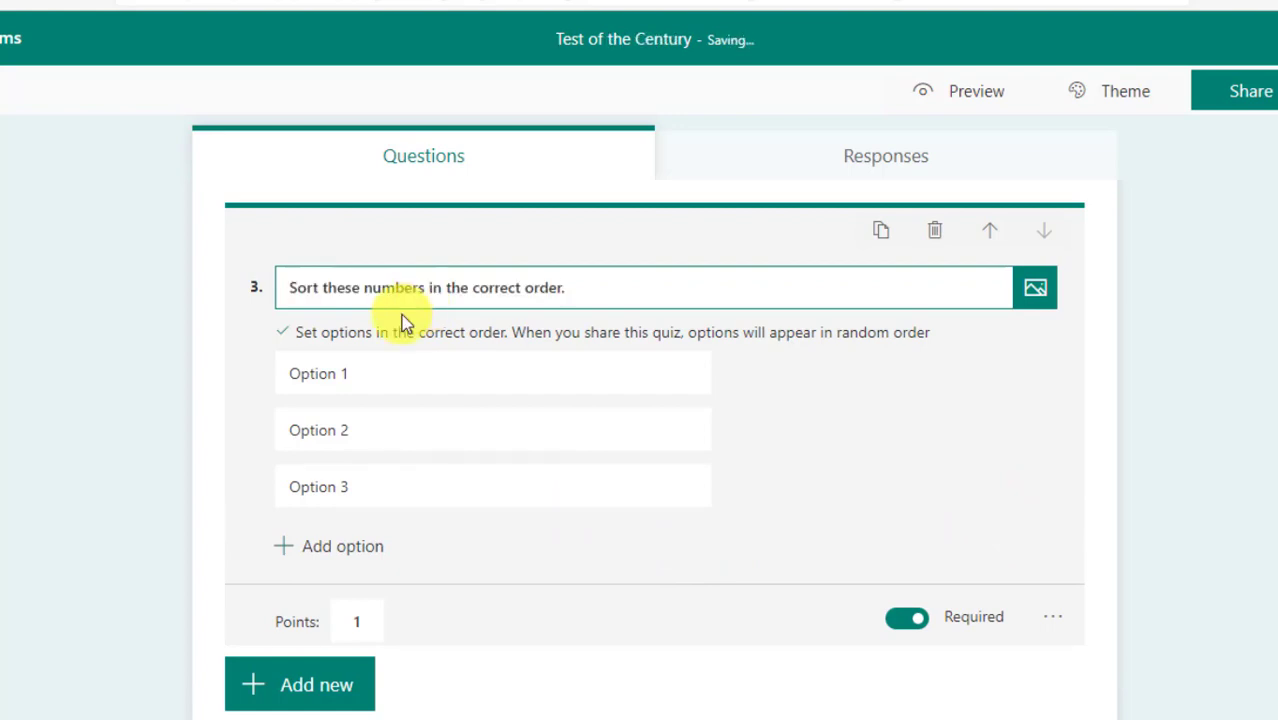
left_click(410, 372)
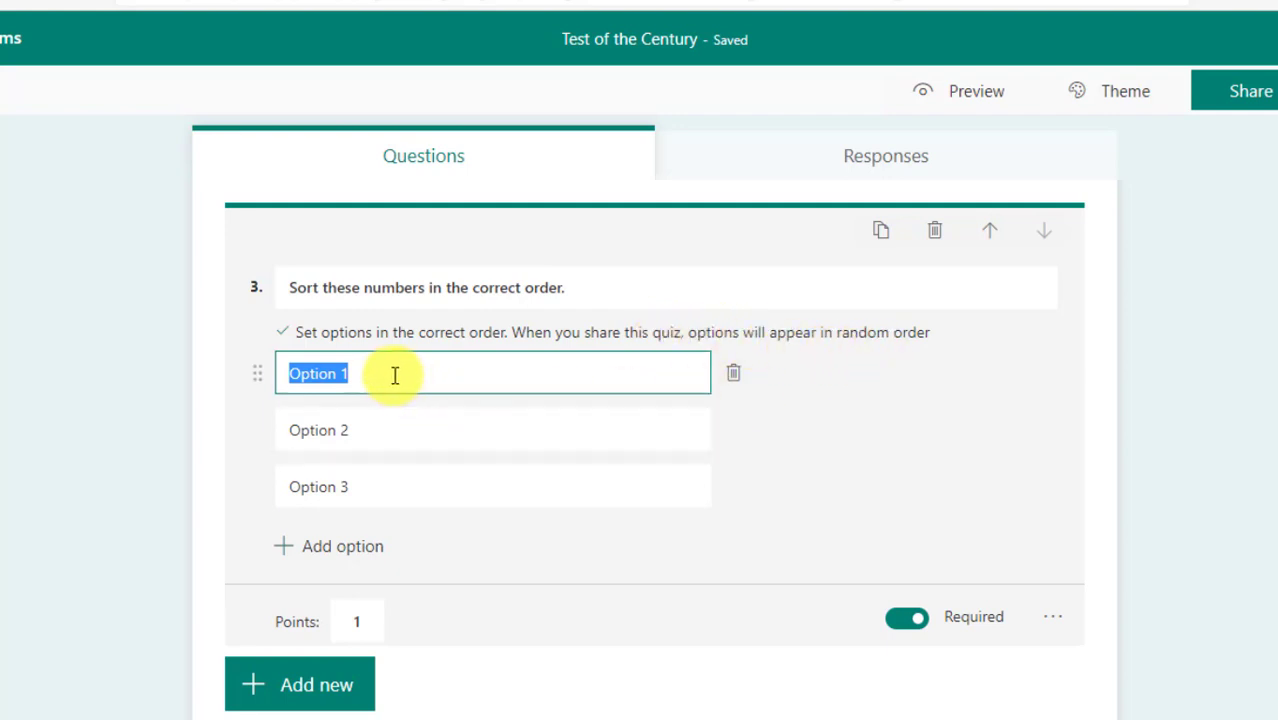
- Enter ranking options 1, 2, 3 and 4, then scroll back up to the form title
type("1")
left_click(371, 440)
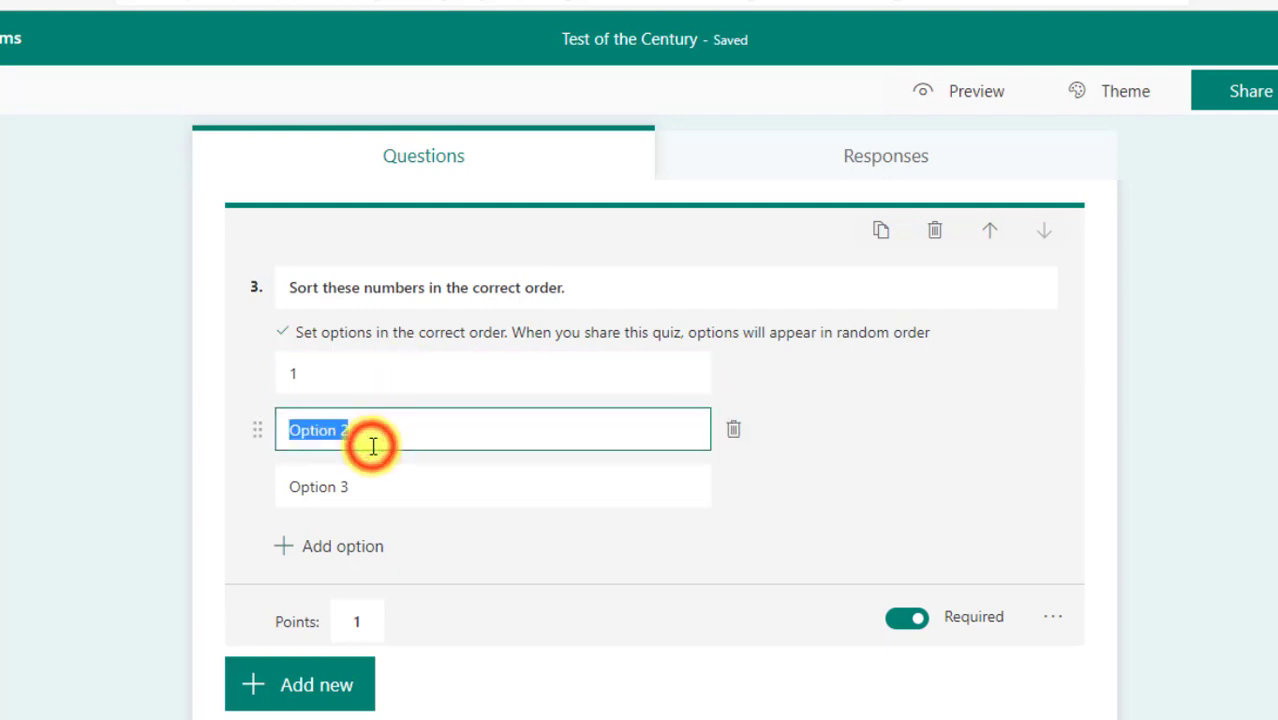
type("2")
left_click(366, 488)
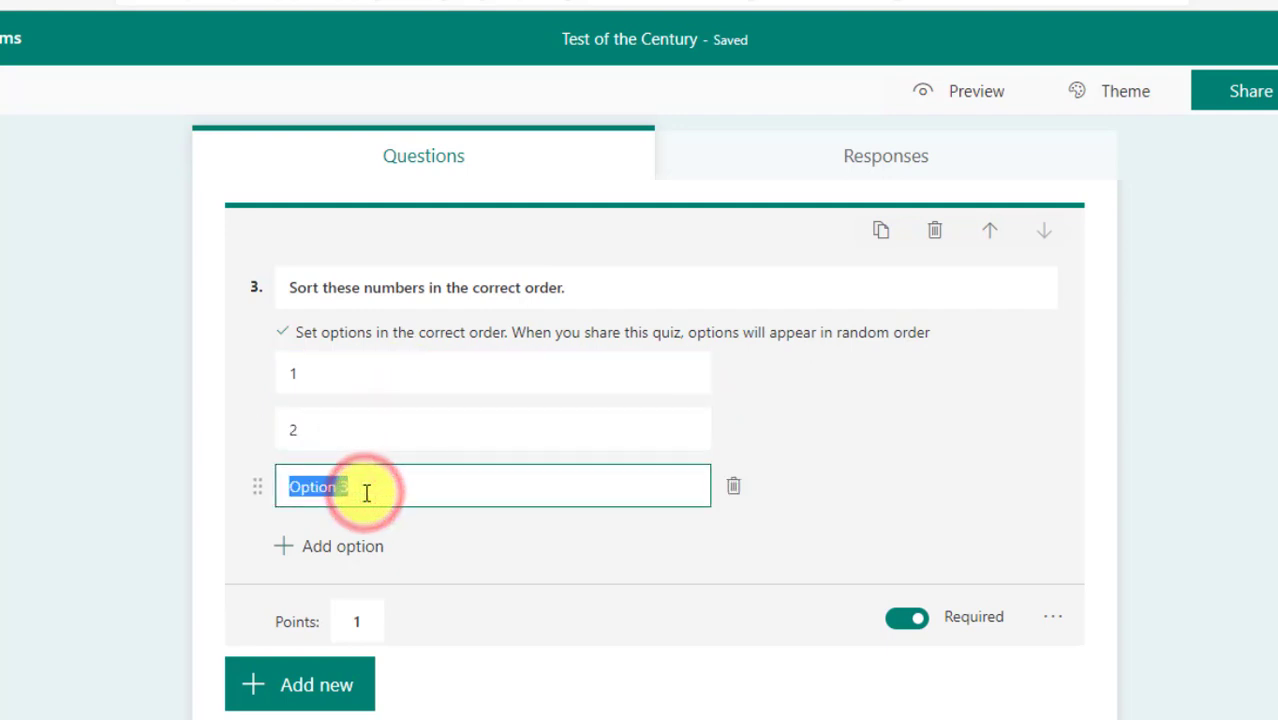
type("3")
left_click(330, 548)
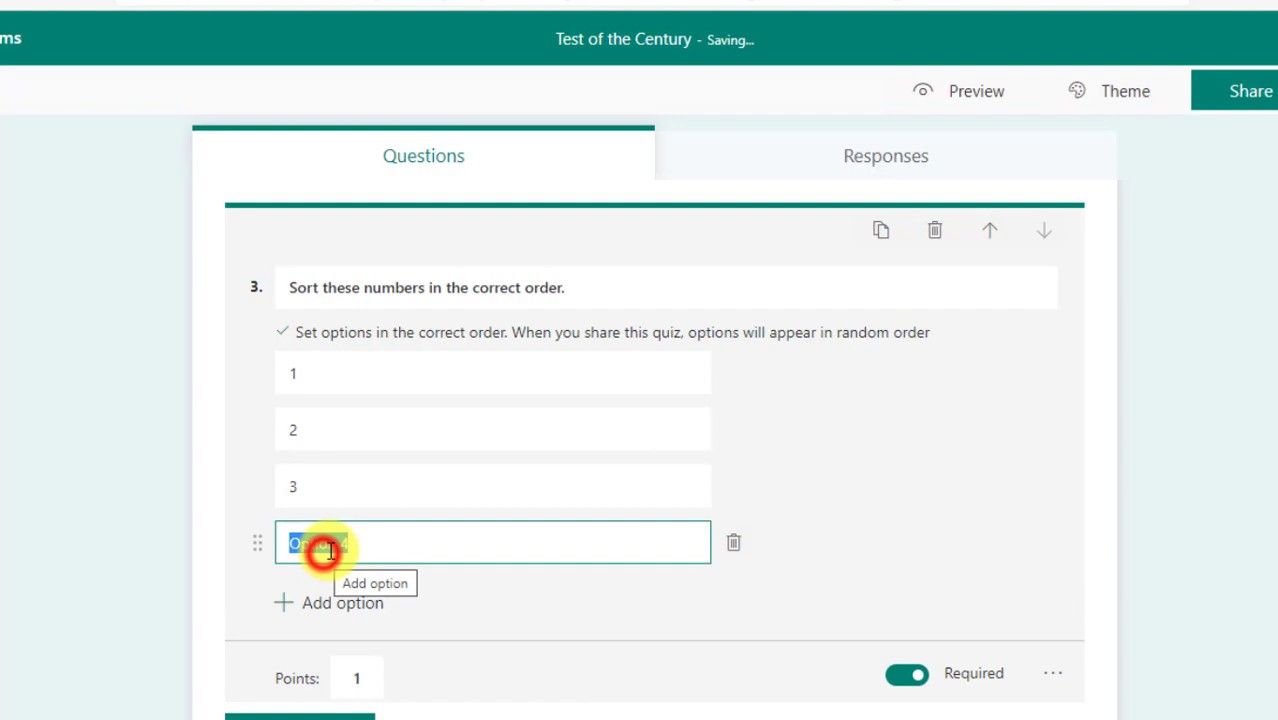
type("4")
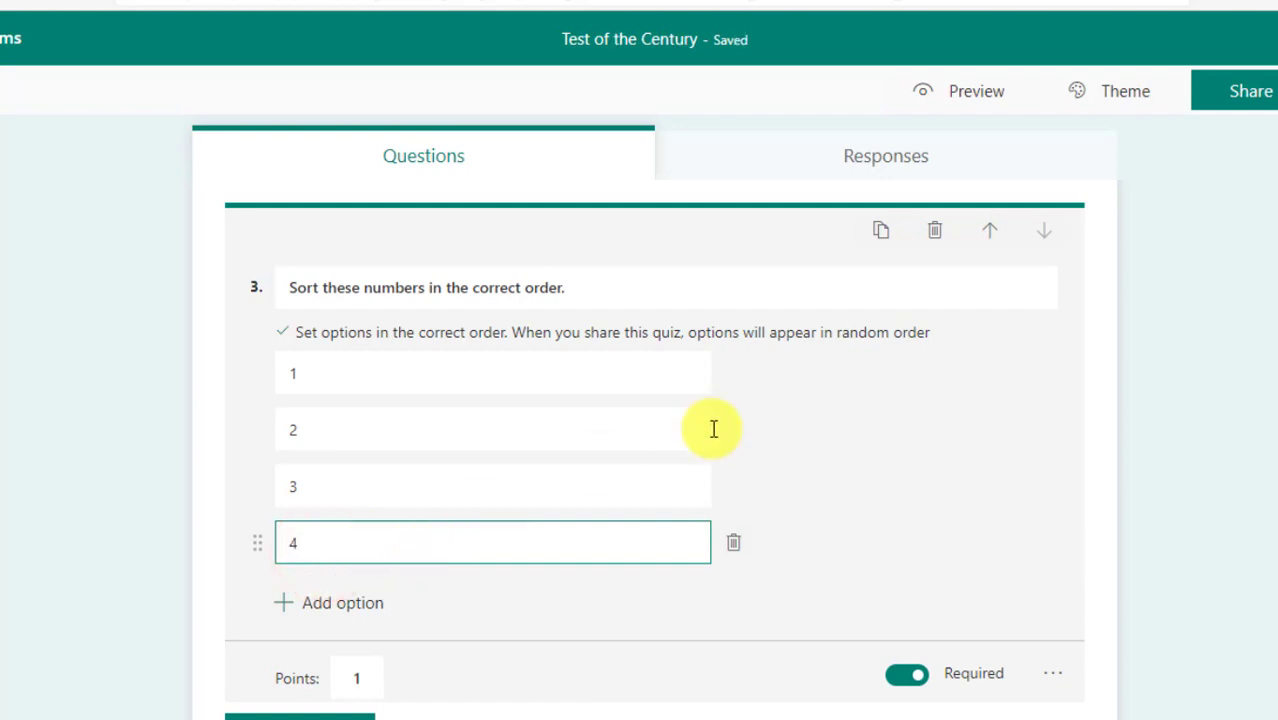
scroll(998, 418, "down", 1)
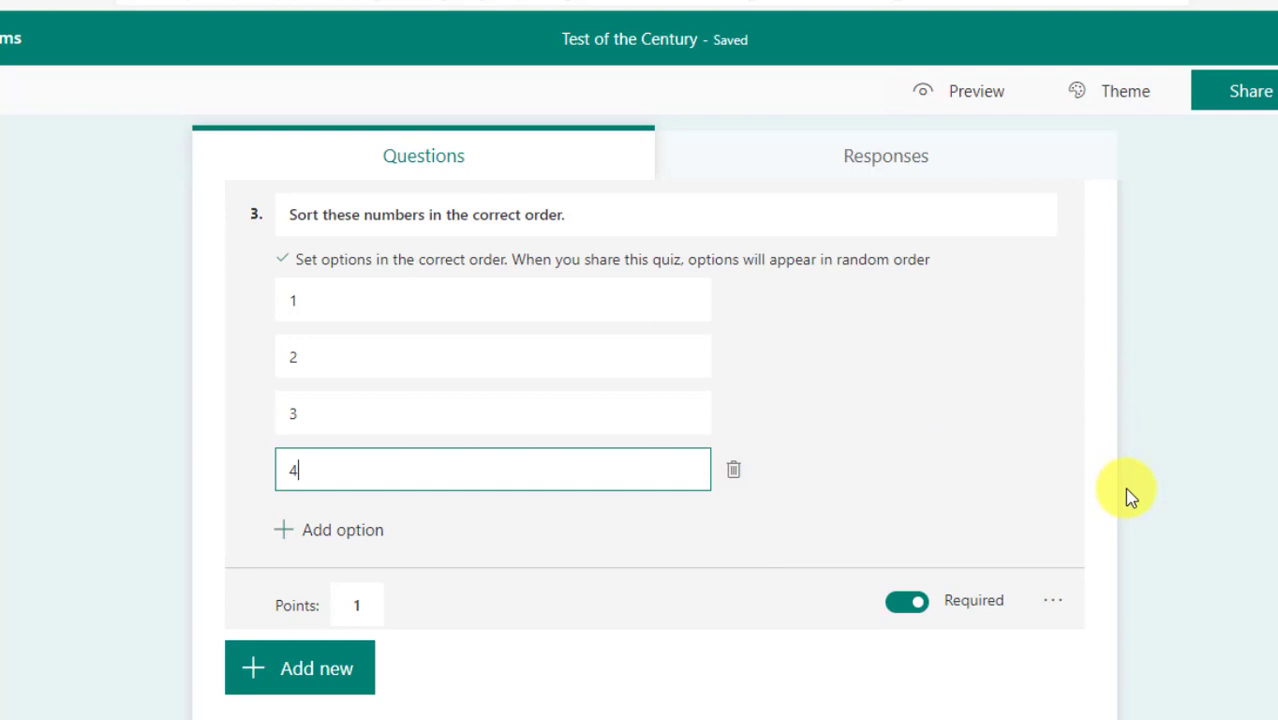
scroll(1124, 487, "down", 1)
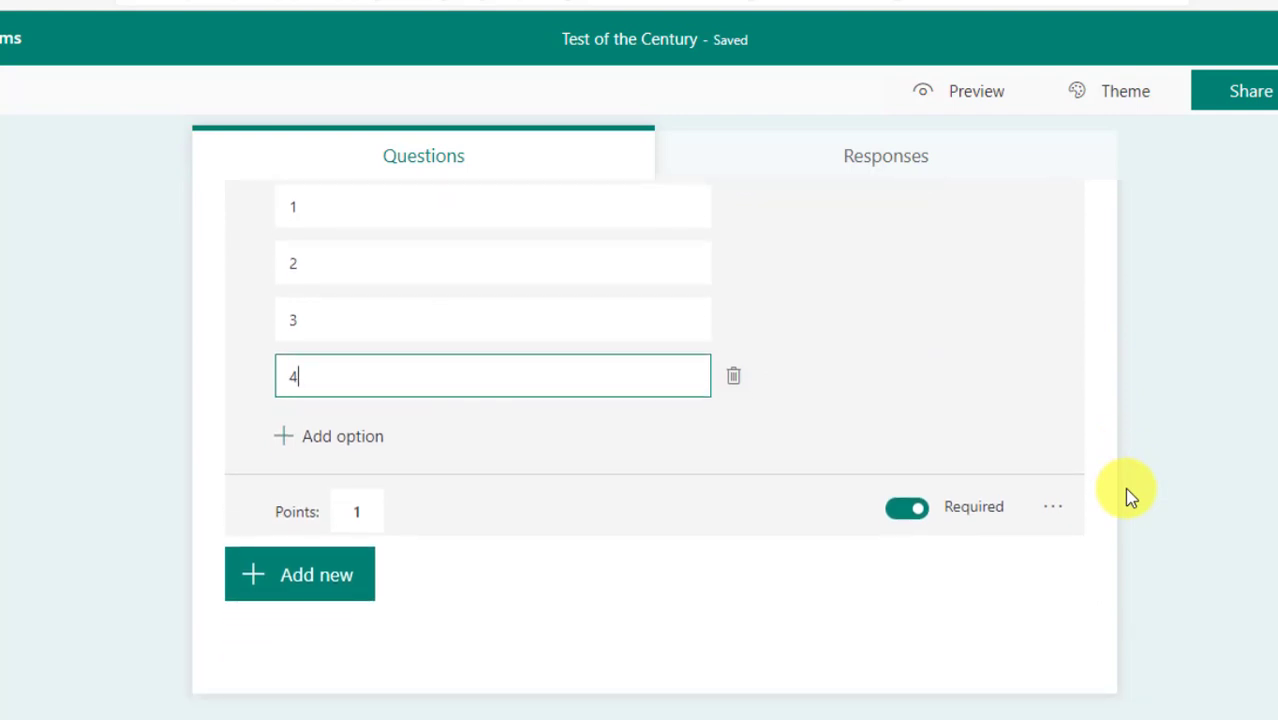
scroll(1124, 490, "up", 2)
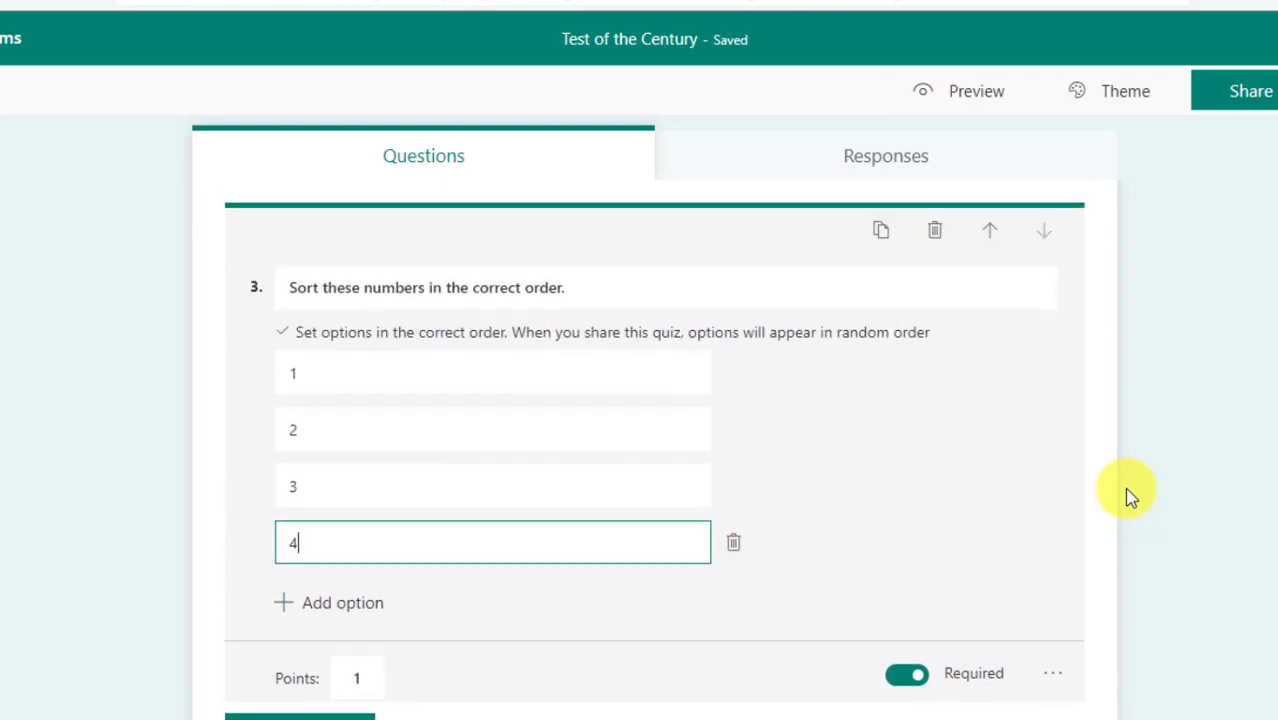
scroll(1124, 490, "up", 2)
scroll(1124, 490, "up", 3)
scroll(1124, 490, "up", 2)
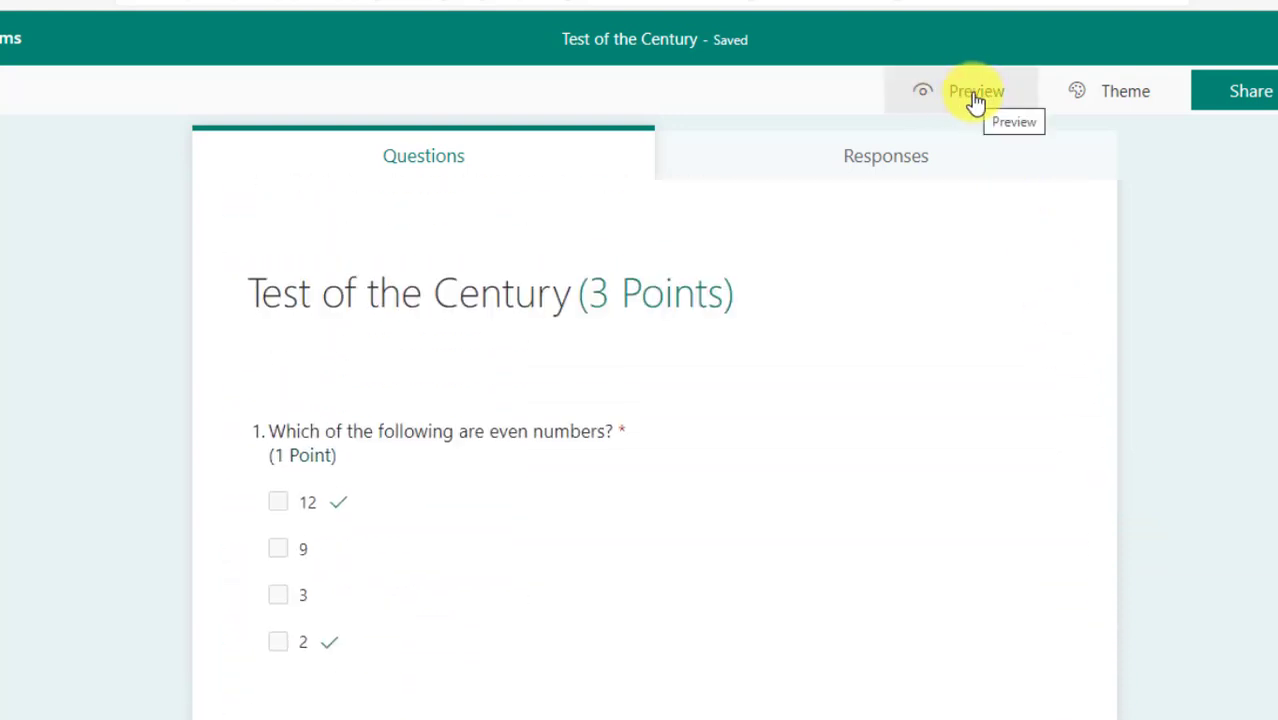
- Preview the quiz and tick 12 and 2 as the even numbers in question 1
left_click(975, 101)
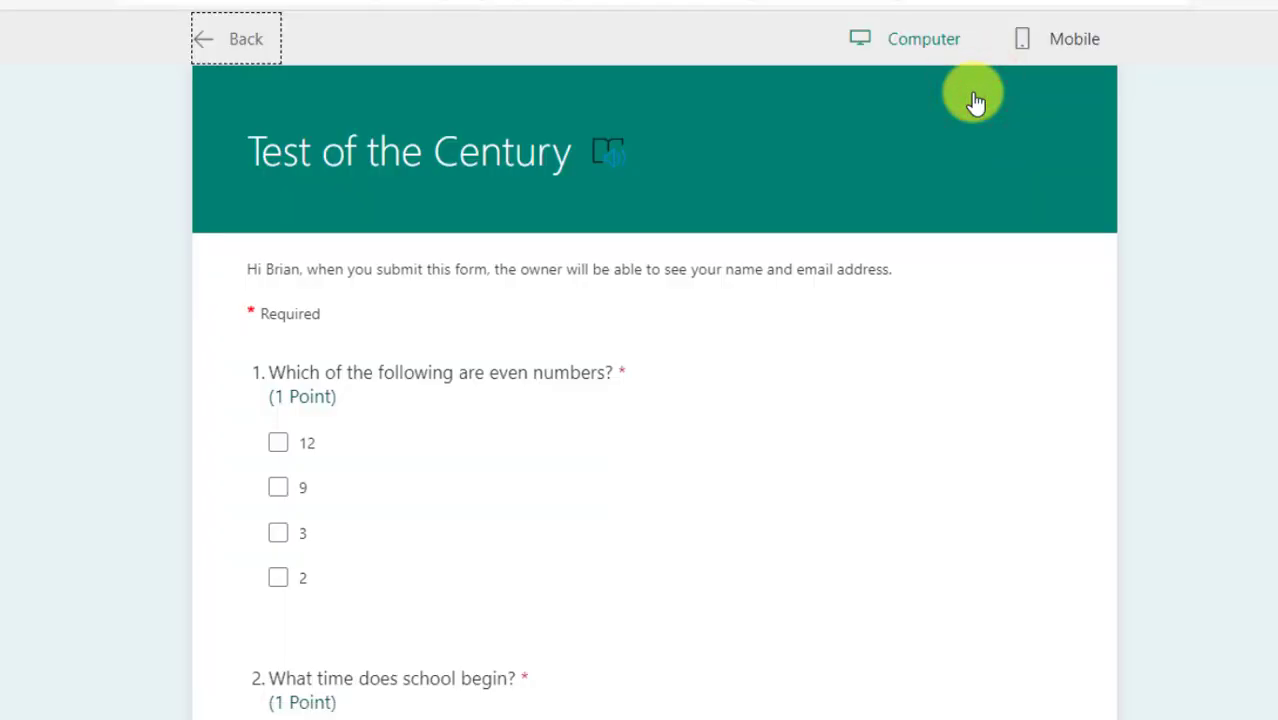
mouse_move(476, 472)
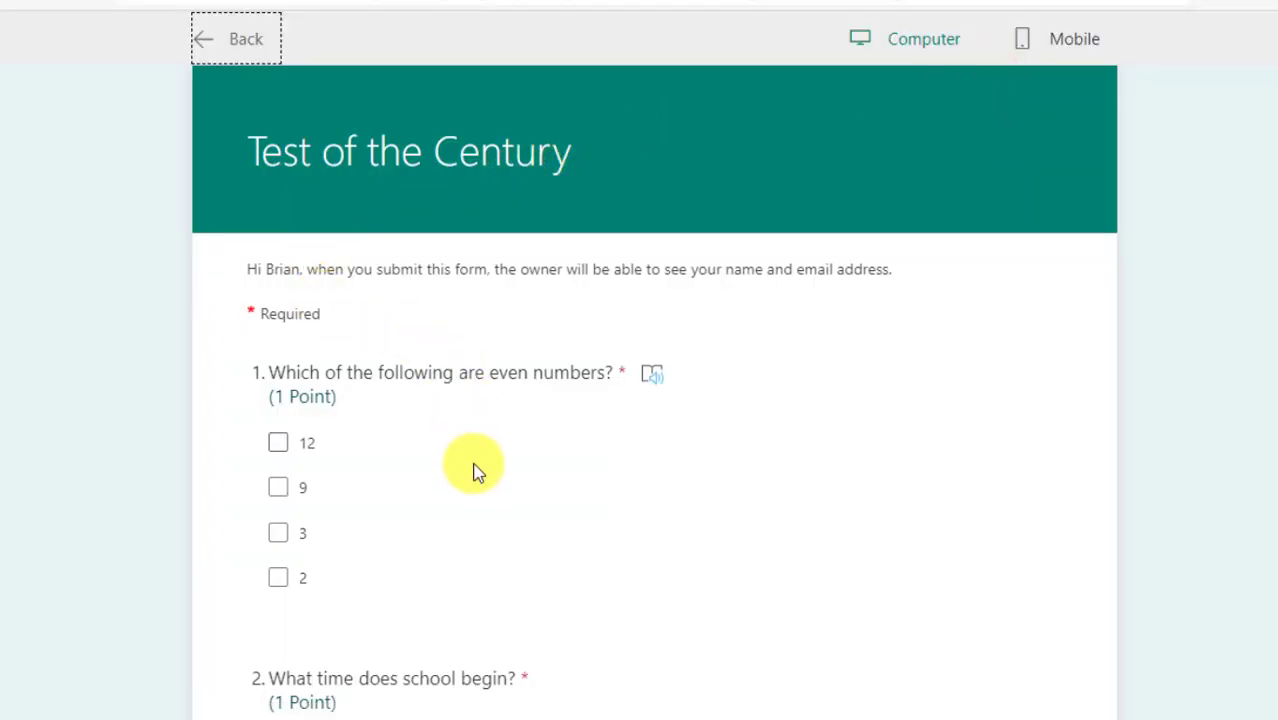
scroll(476, 470, "down", 2)
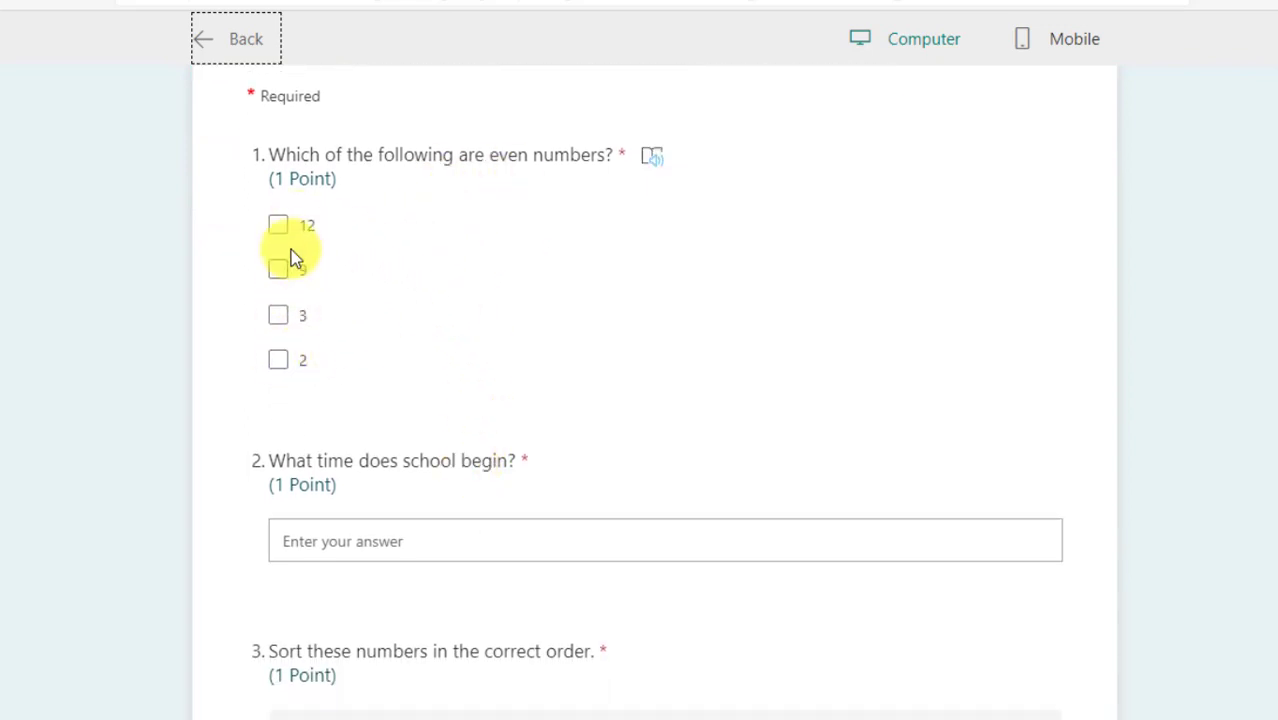
left_click(280, 226)
left_click(278, 359)
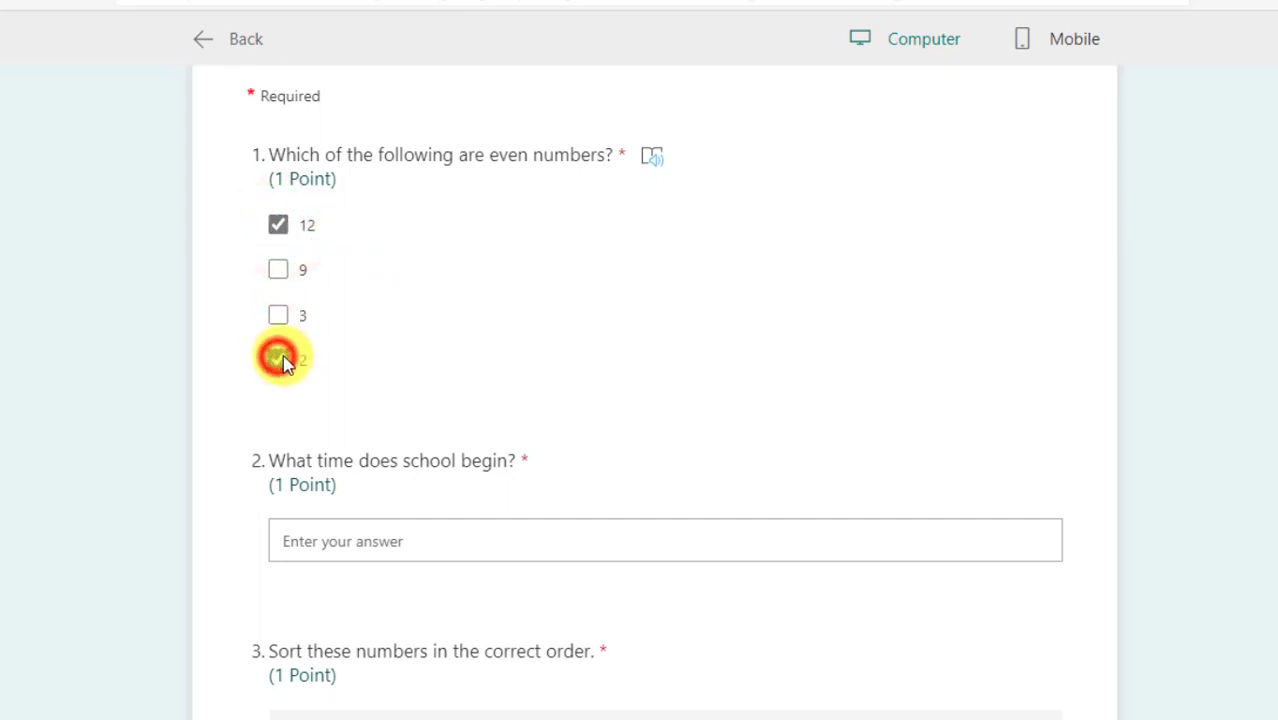
- Answer question 2's school start time with 8 AM
scroll(618, 364, "down", 1)
scroll(618, 364, "down", 1)
scroll(618, 364, "down", 2)
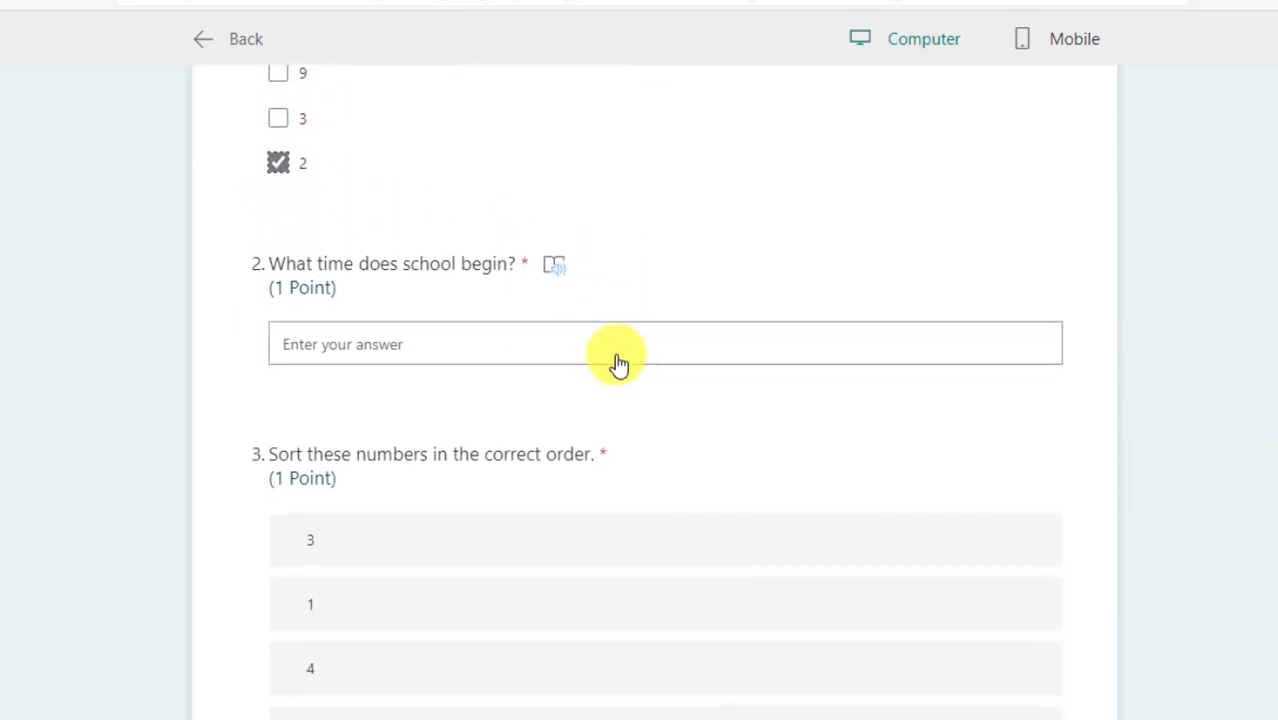
scroll(600, 355, "down", 1)
left_click(449, 277)
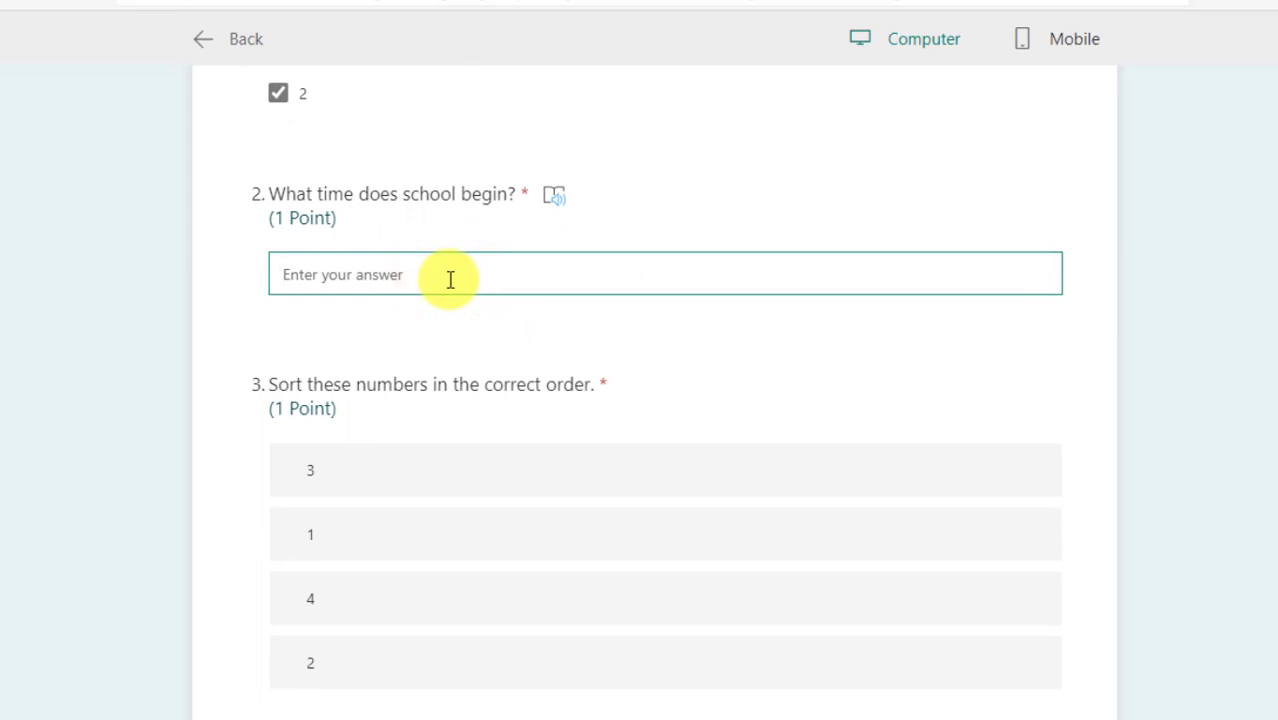
type("8 AM")
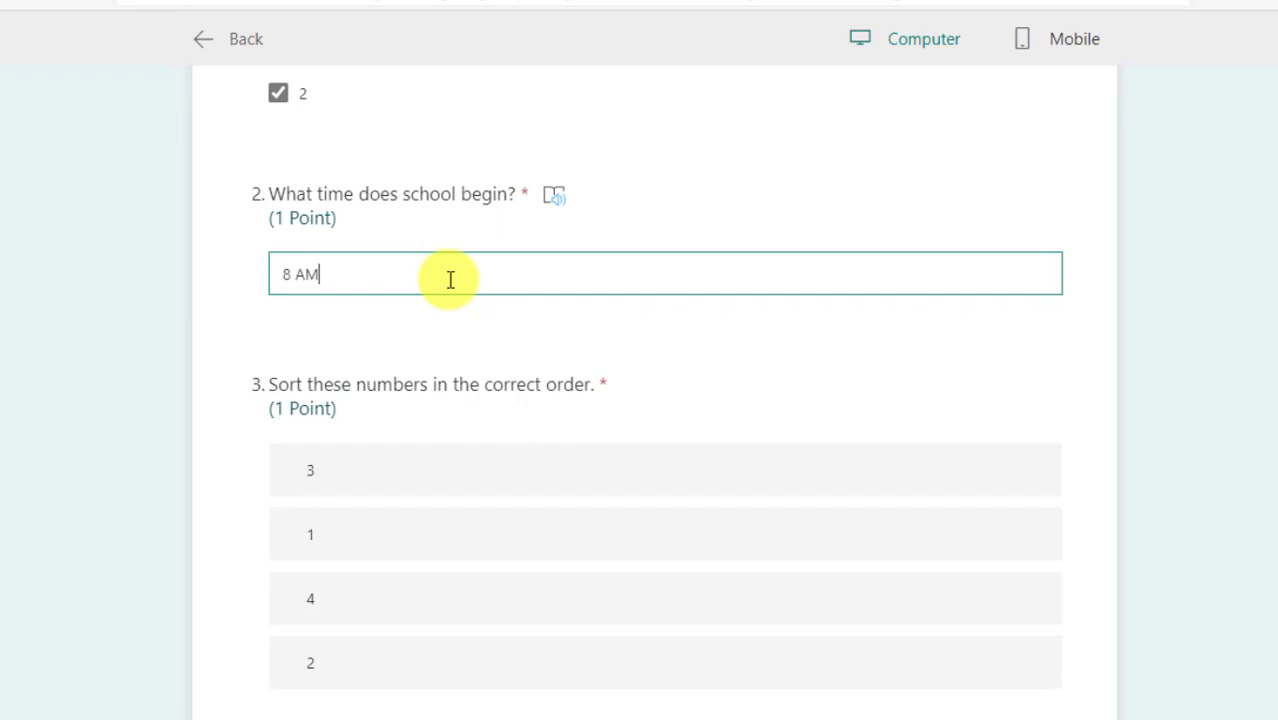
scroll(651, 368, "down", 1)
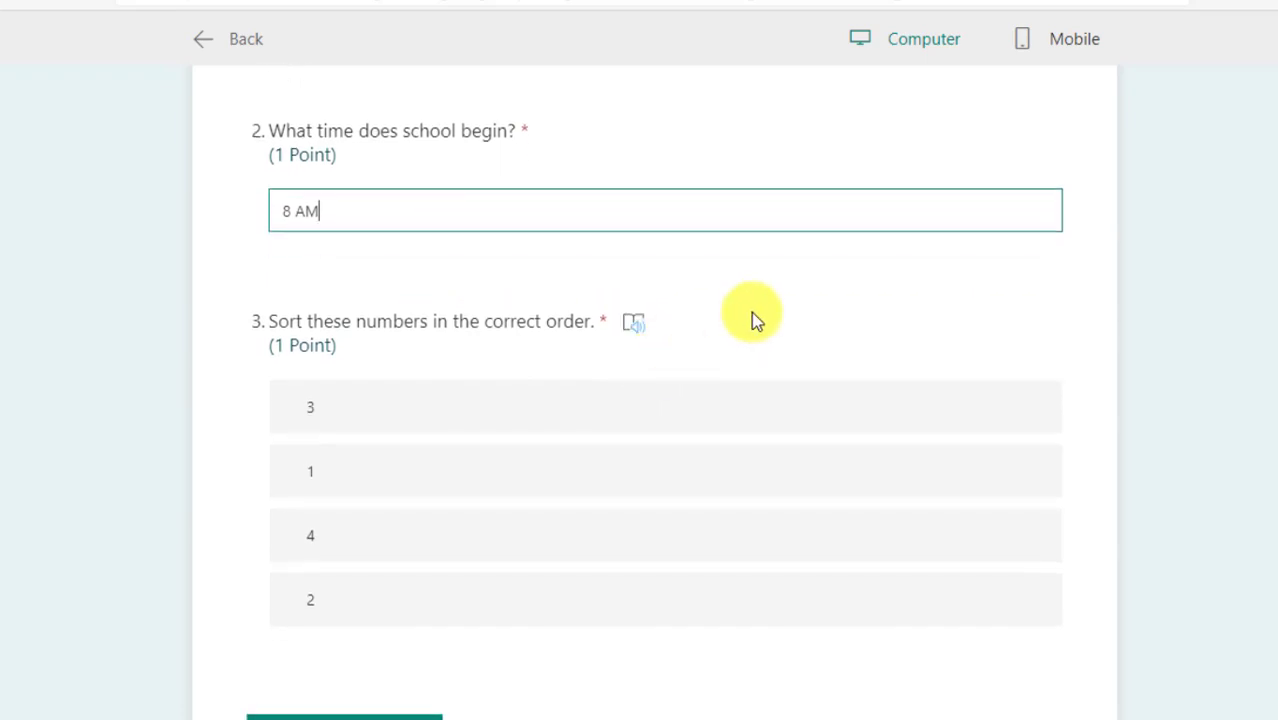
scroll(751, 312, "down", 2)
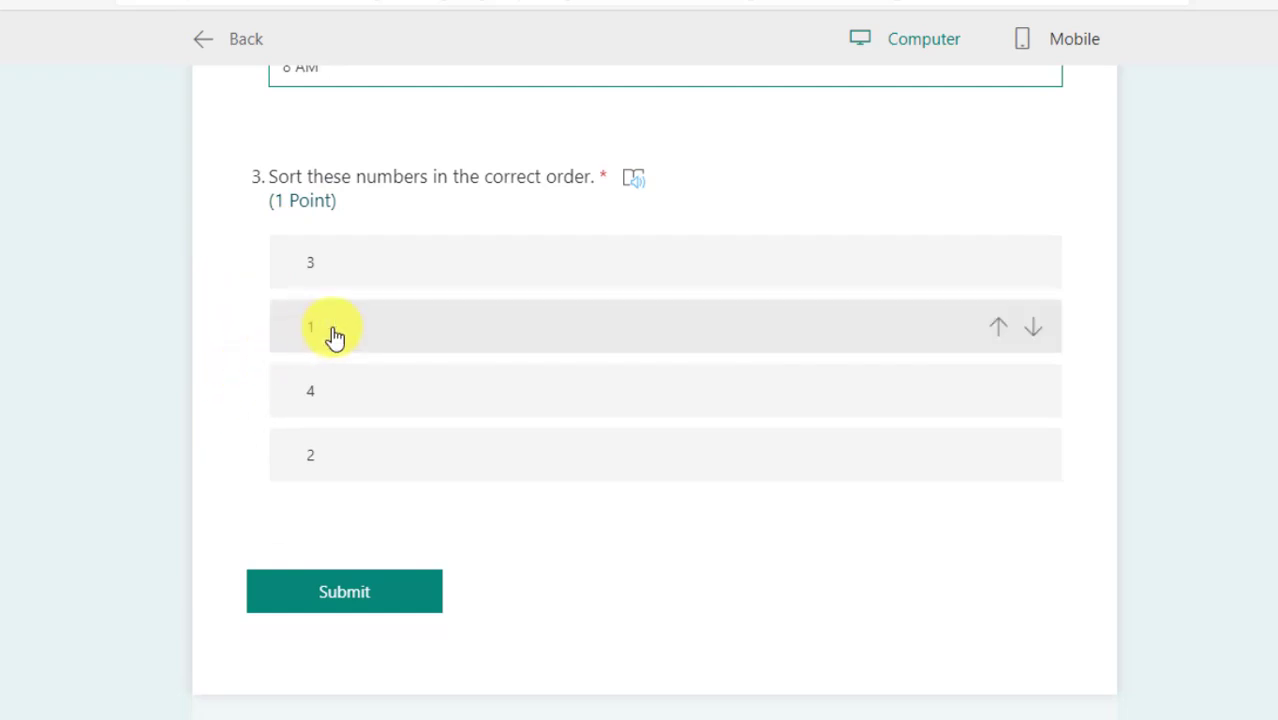
- Reorder question 3's numbers to 1, 2, 3, 4 and submit the quiz response
left_click_drag(335, 330, 337, 262)
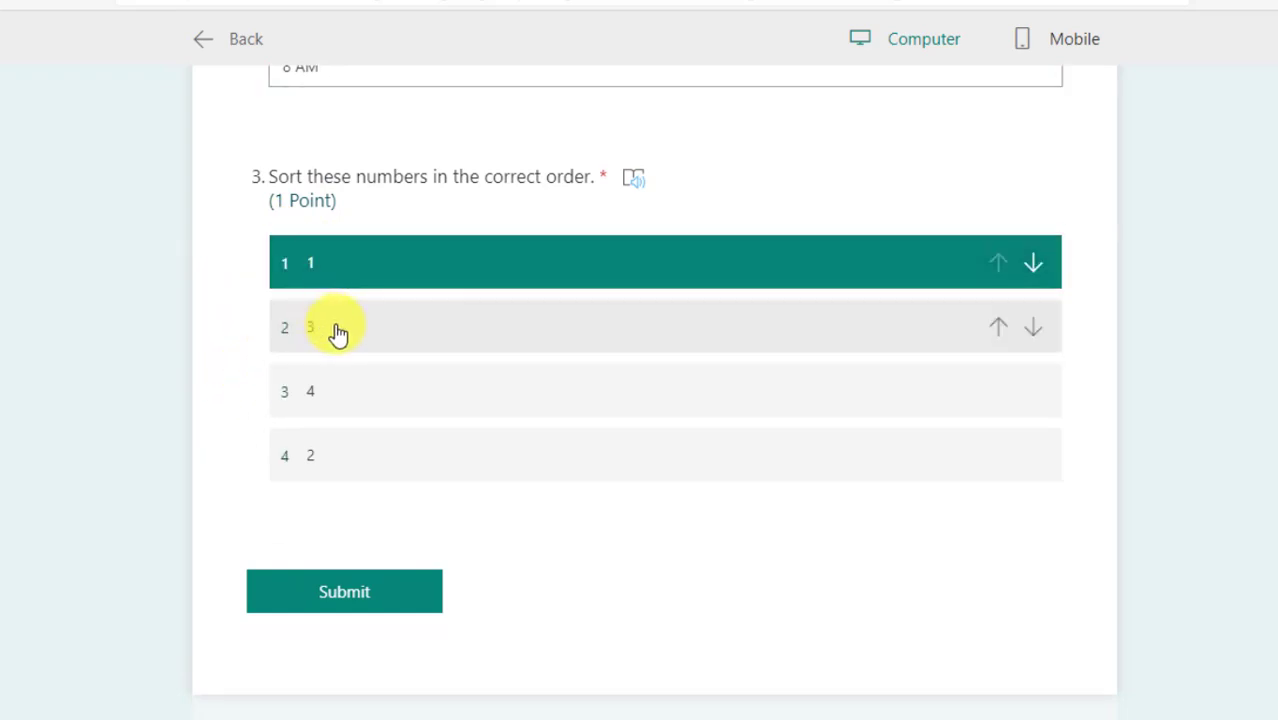
left_click_drag(341, 445, 348, 340)
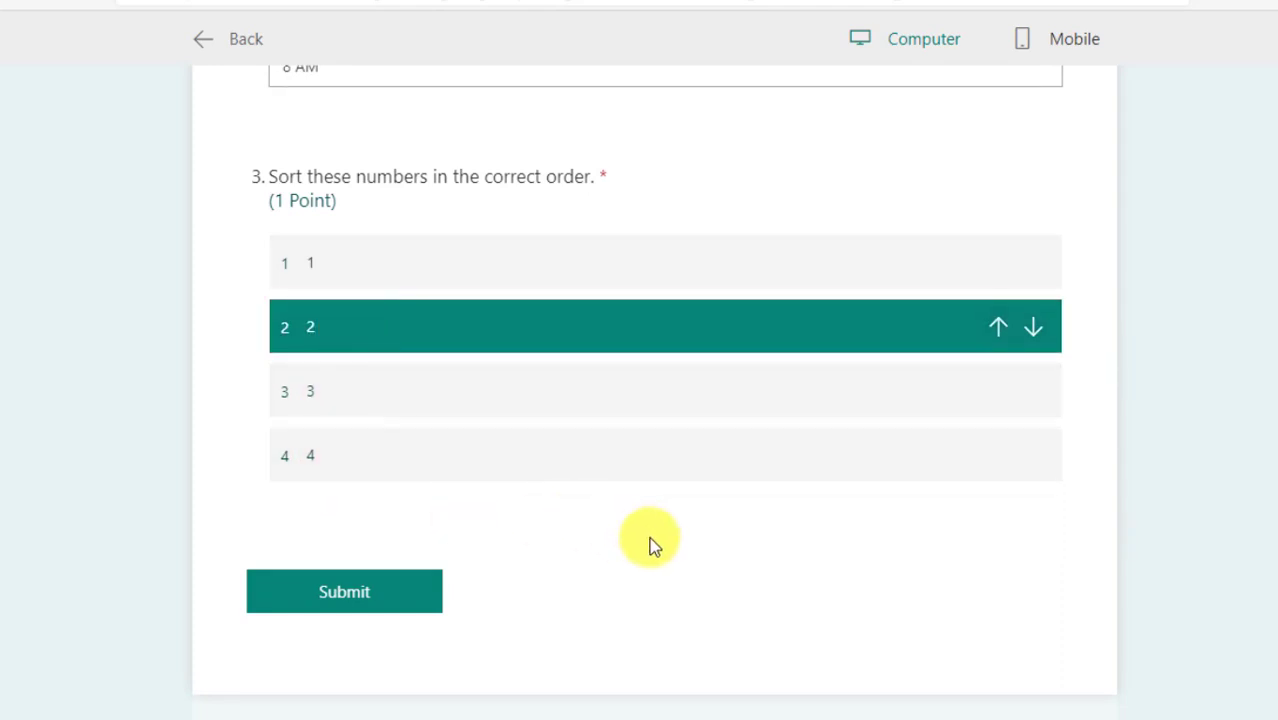
left_click(649, 537)
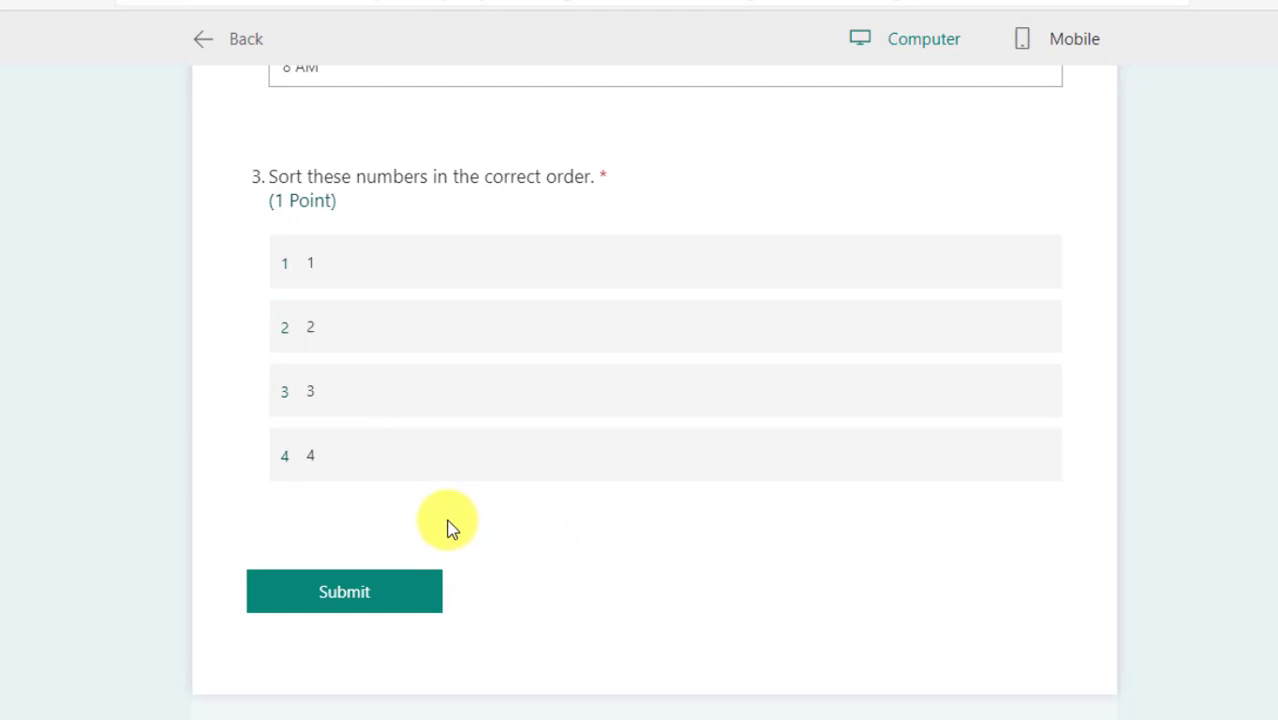
left_click(378, 594)
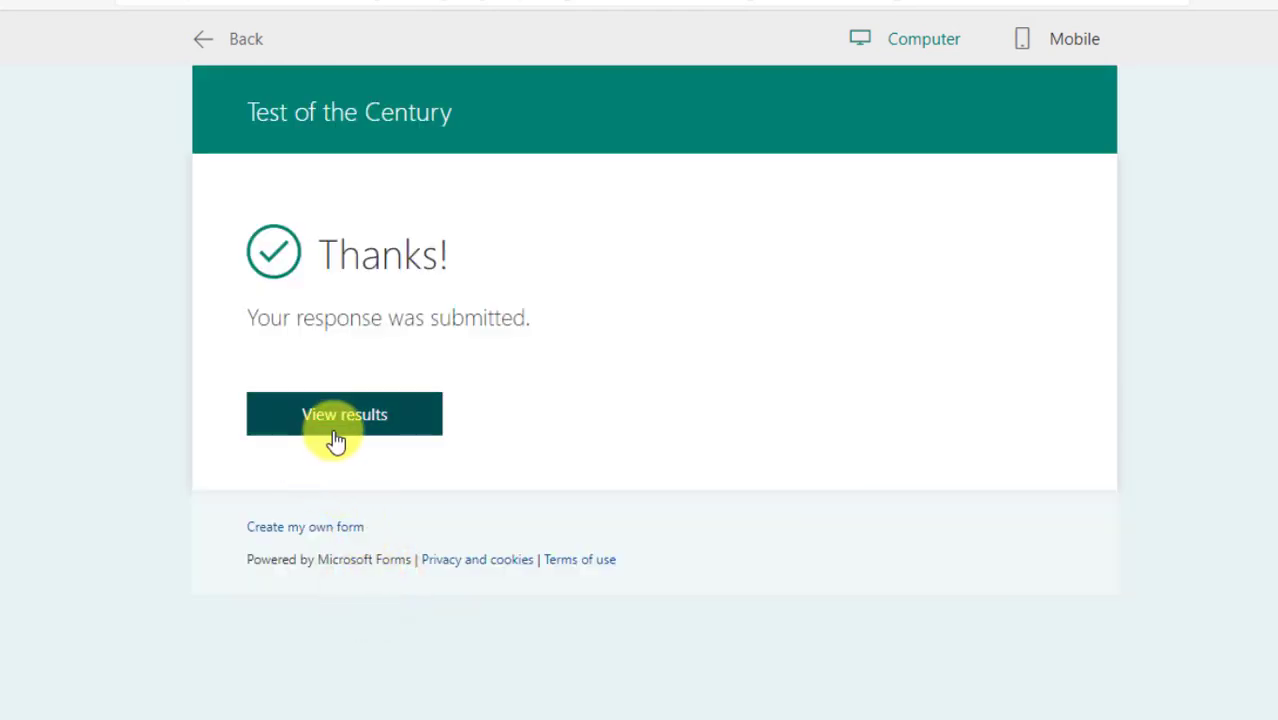
- Review the graded response, which scored 2/3 because 8 AM wasn't accepted
left_click(414, 421)
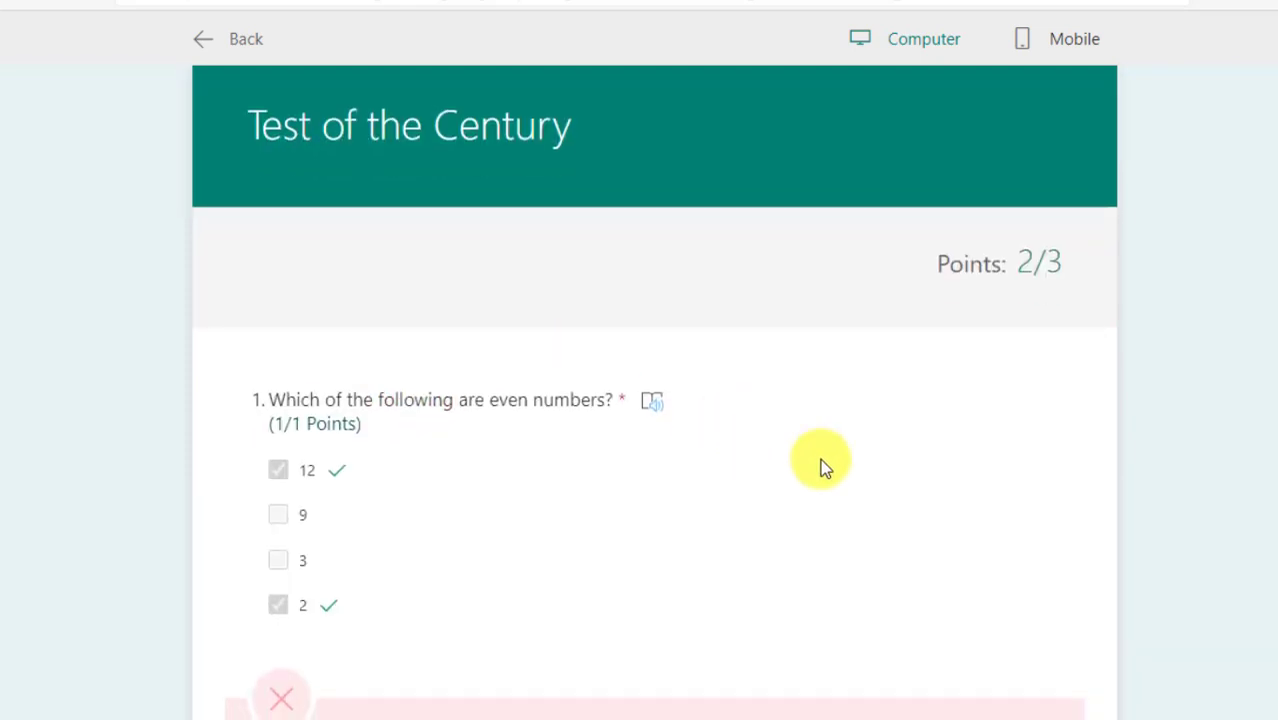
scroll(872, 427, "down", 1)
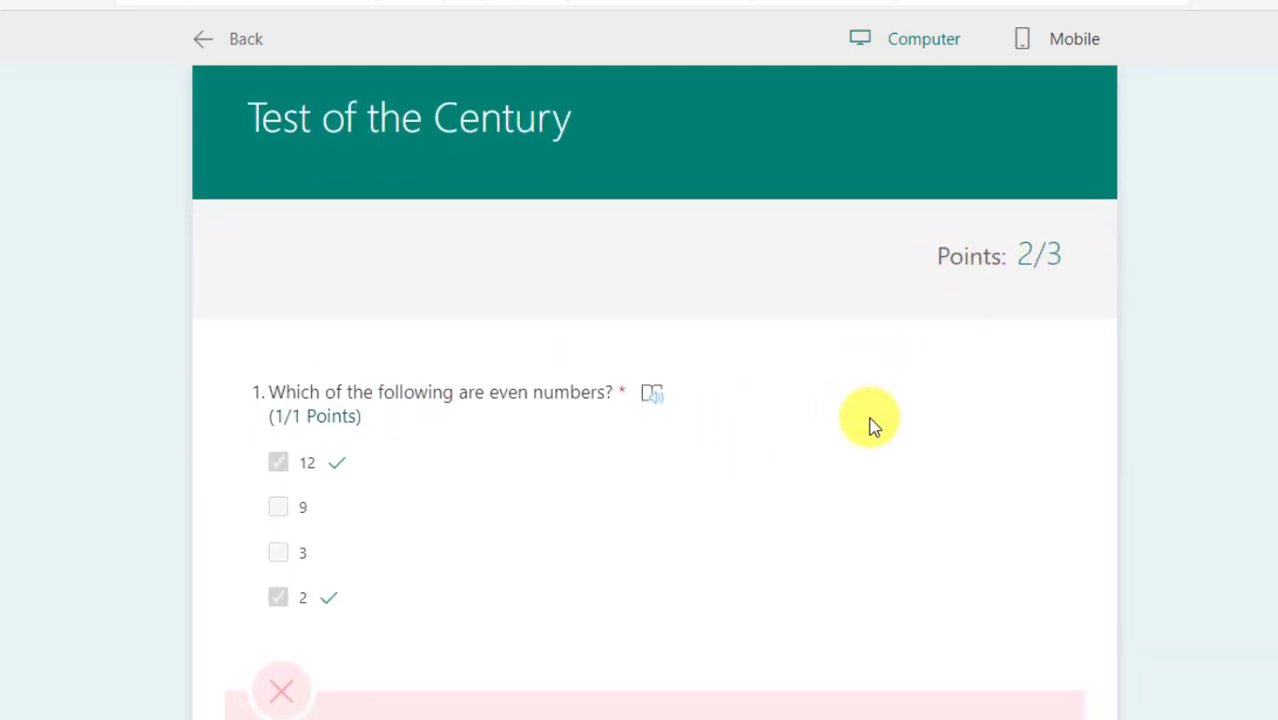
scroll(872, 427, "down", 1)
scroll(872, 427, "down", 1)
scroll(872, 427, "down", 1)
scroll(872, 427, "down", 1)
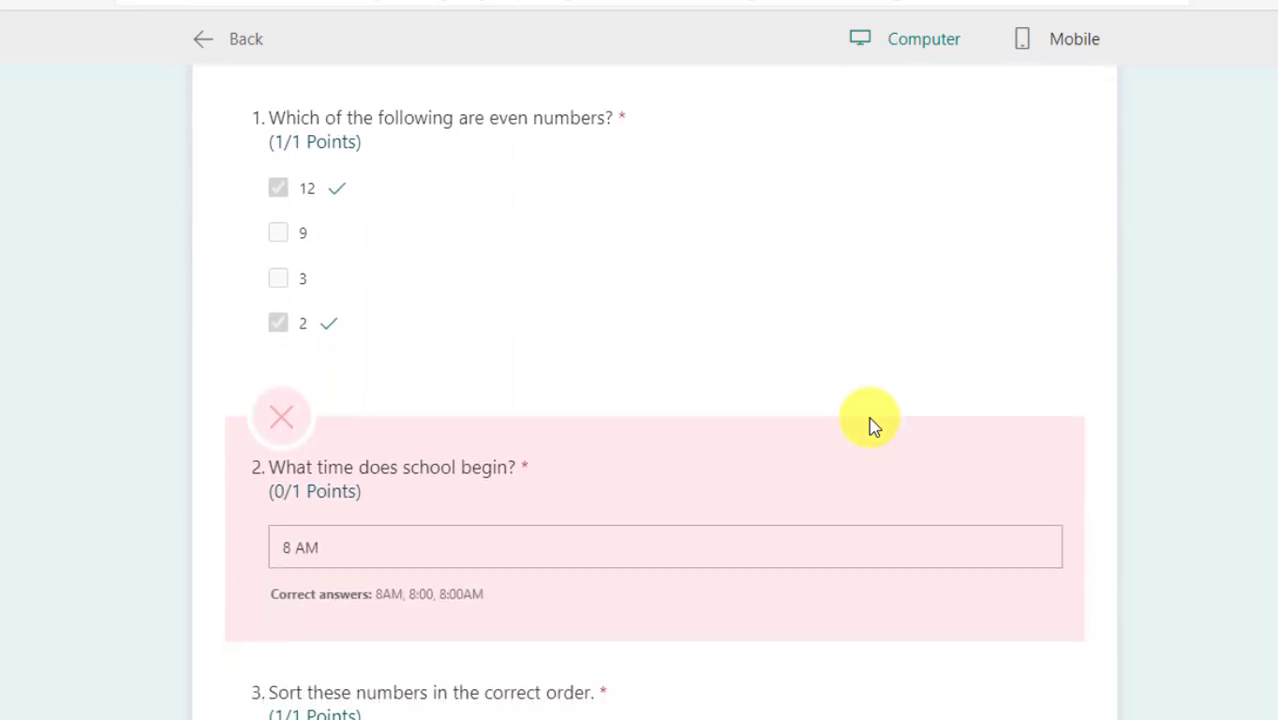
scroll(884, 391, "down", 2)
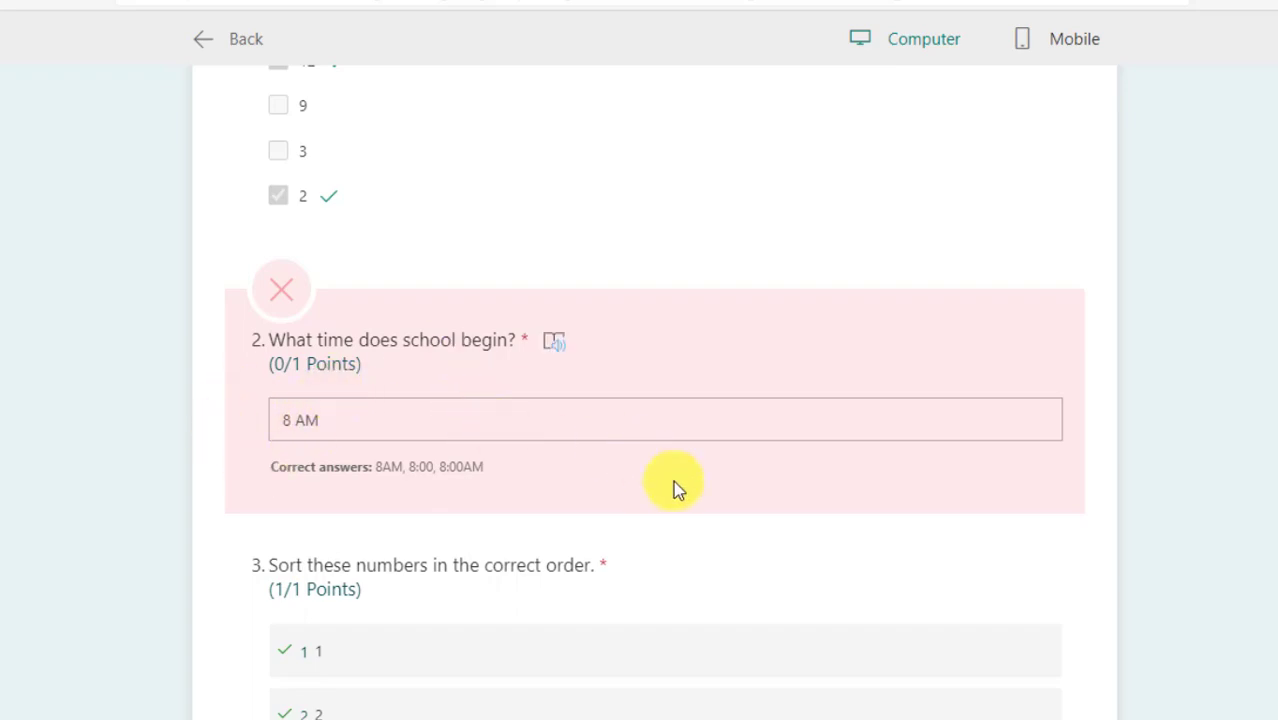
scroll(700, 487, "down", 1)
scroll(712, 489, "down", 1)
scroll(712, 489, "down", 1)
scroll(712, 489, "down", 1)
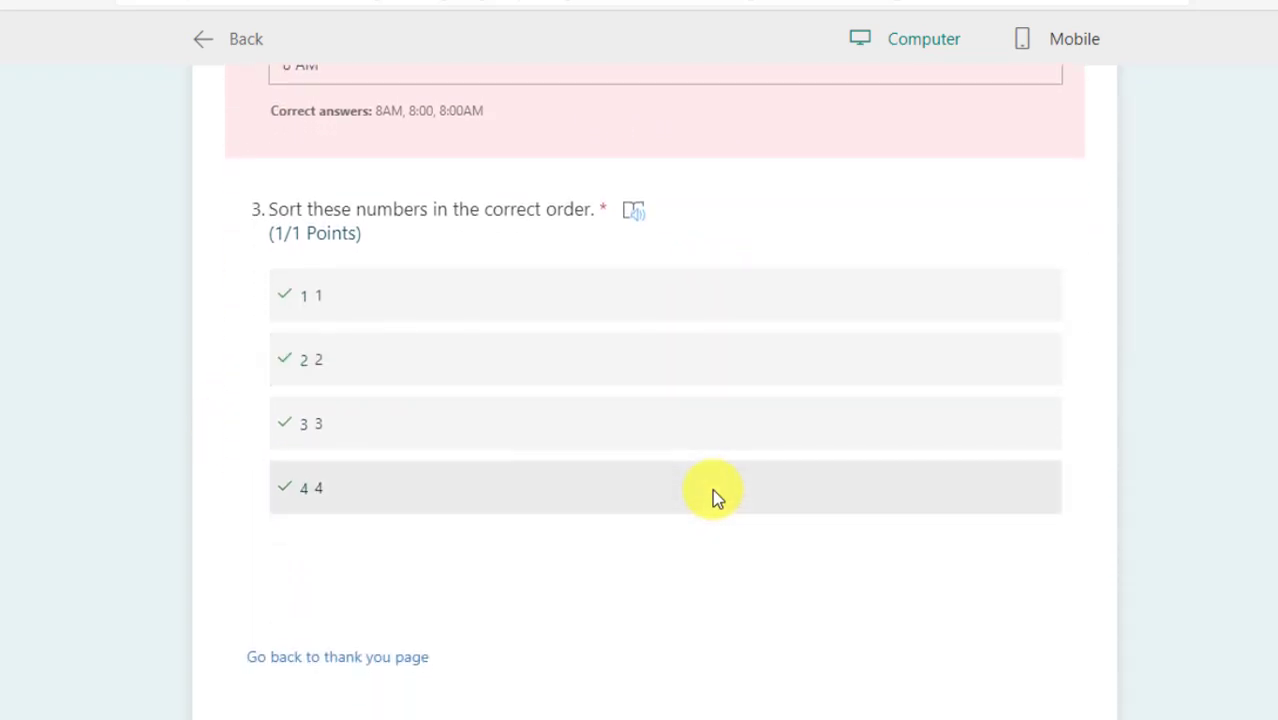
scroll(712, 489, "down", 1)
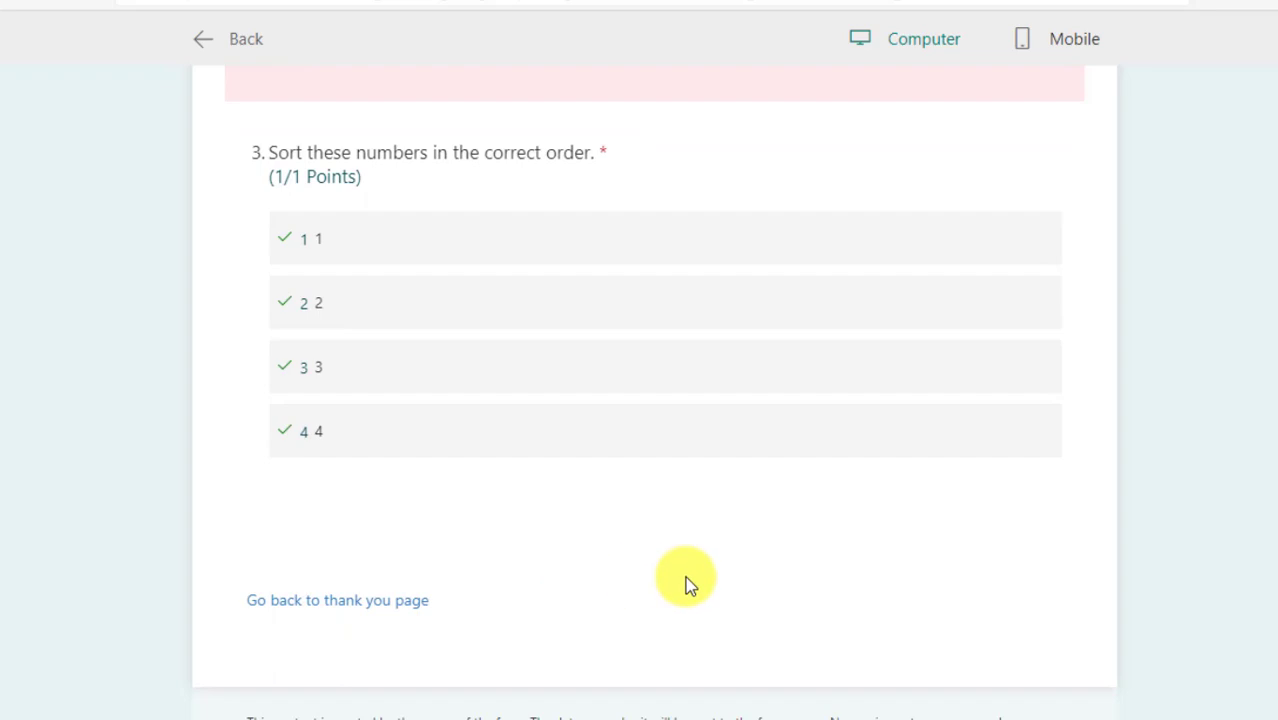
scroll(886, 565, "down", 1)
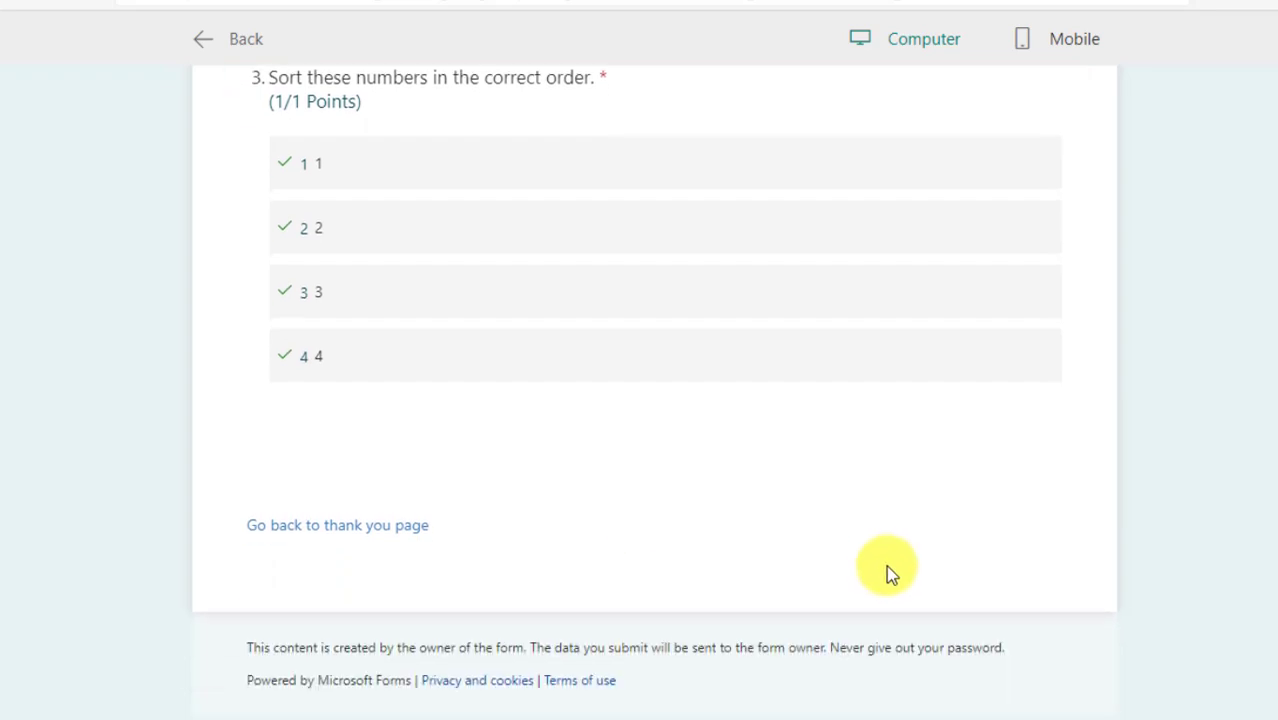
- Return to the quiz editor, which now records 1 response
scroll(1156, 311, "up", 3)
scroll(1156, 311, "up", 3)
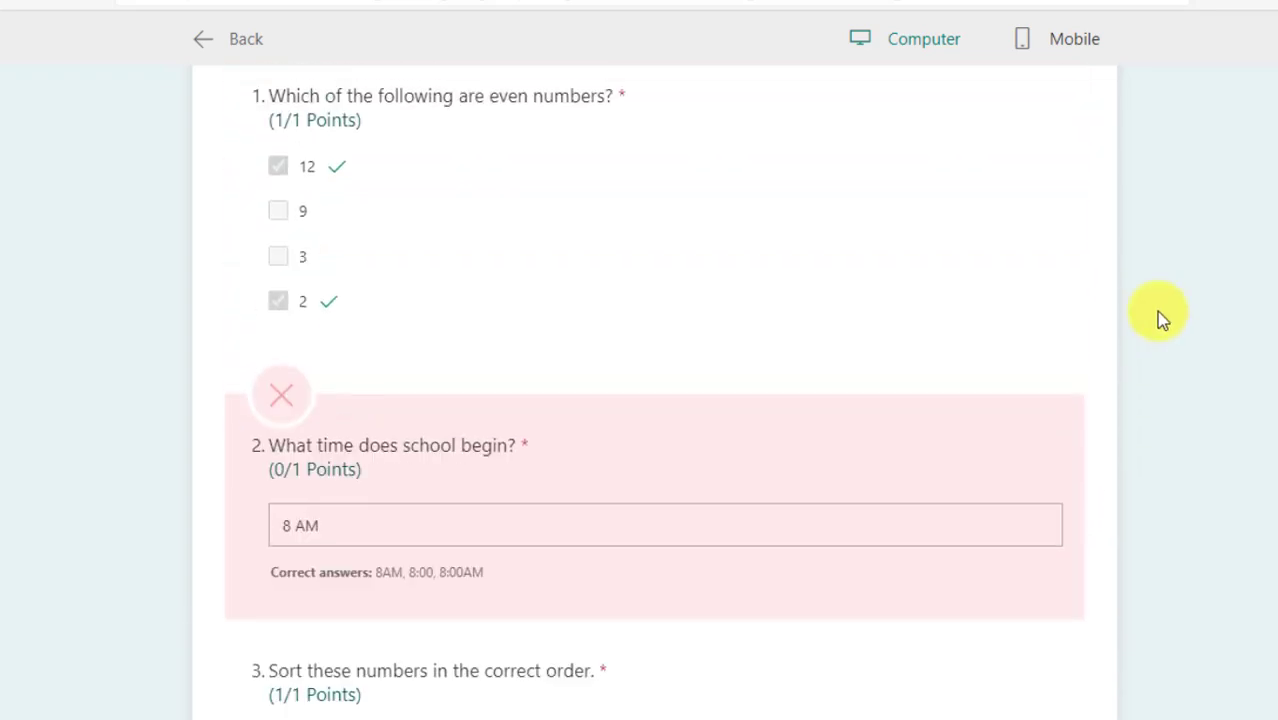
scroll(1156, 311, "up", 4)
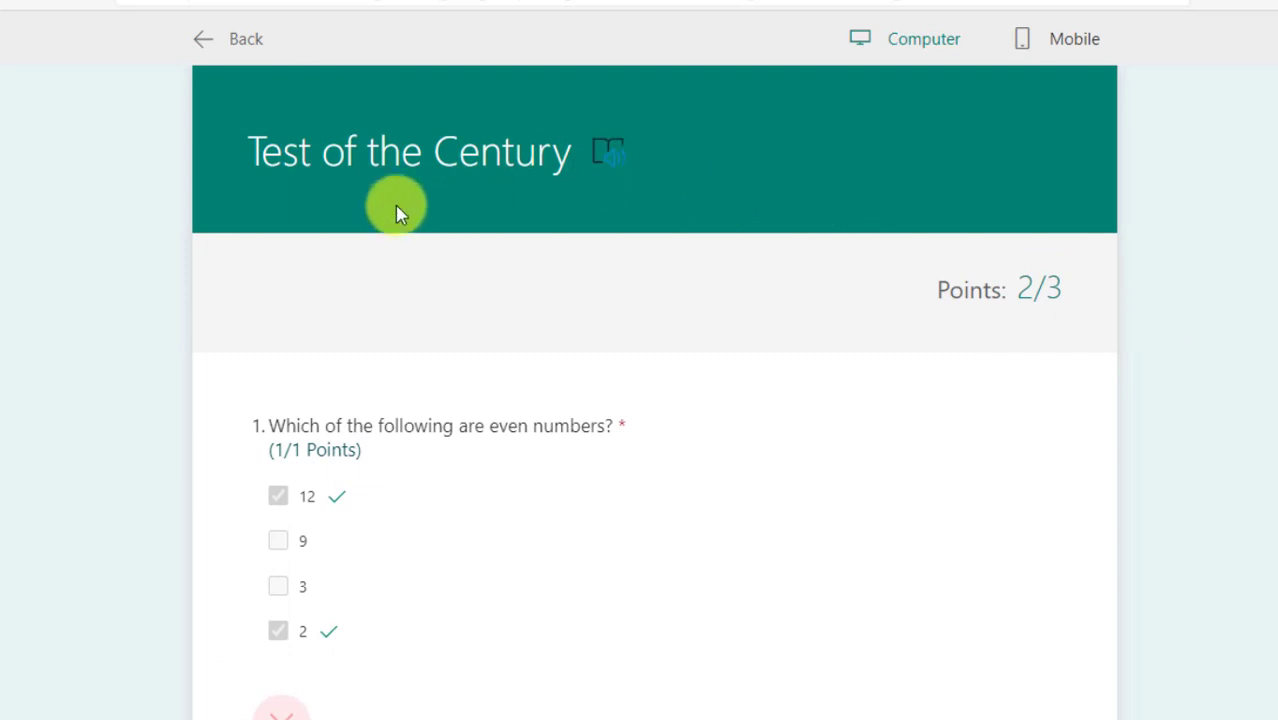
left_click(228, 40)
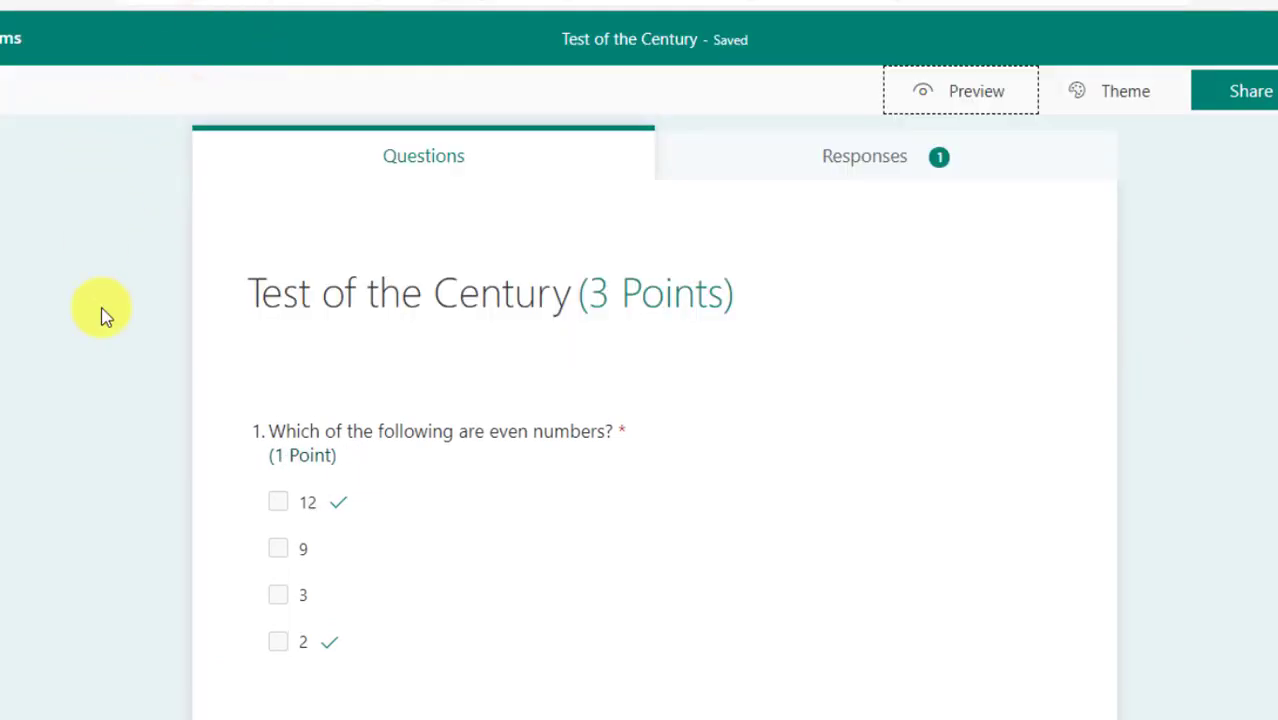